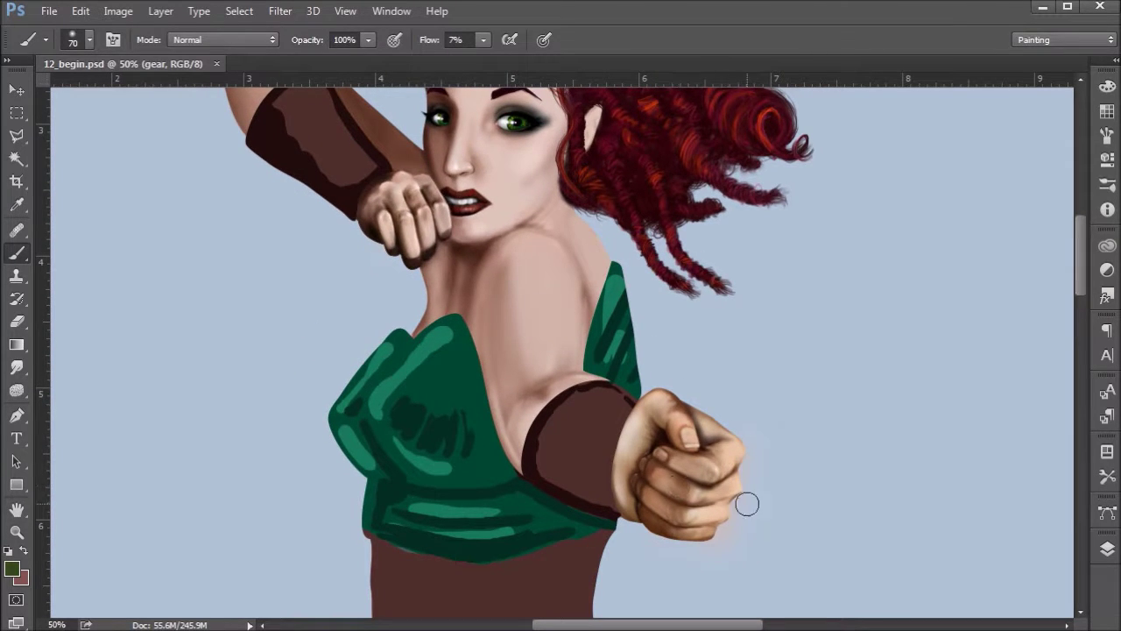
- Examine the flat-coloured costume on the figure, from the arms and torso down to the boots
{"action": "left_click_drag", "start_coordinate": [777, 467], "coordinate": [805, 355]}
{"action": "mouse_move", "coordinate": [743, 471]}
{"action": "left_mouse_down"}
{"action": "mouse_move", "coordinate": [780, 330]}
{"action": "mouse_move", "coordinate": [814, 495]}
{"action": "left_mouse_up"}
{"action": "mouse_move", "coordinate": [799, 357]}
{"action": "left_mouse_down"}
{"action": "mouse_move", "coordinate": [772, 487]}
{"action": "mouse_move", "coordinate": [783, 320]}
{"action": "left_mouse_up"}
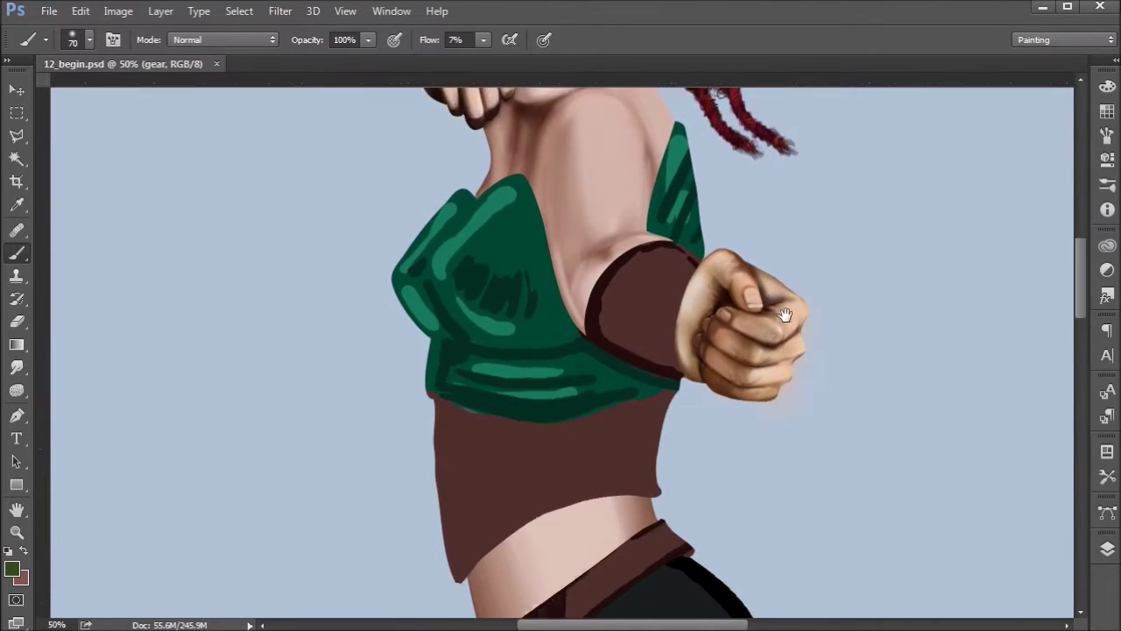
{"action": "key", "text": "ctrl+minus"}
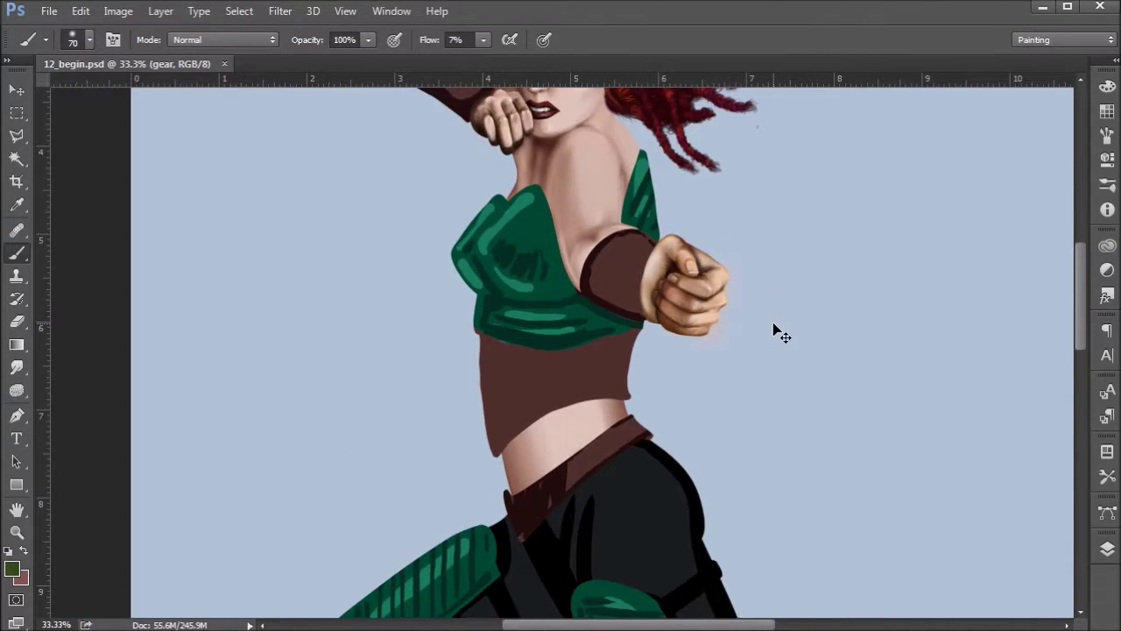
{"action": "left_click_drag", "start_coordinate": [823, 383], "coordinate": [808, 159]}
{"action": "left_click_drag", "start_coordinate": [579, 294], "coordinate": [575, 206]}
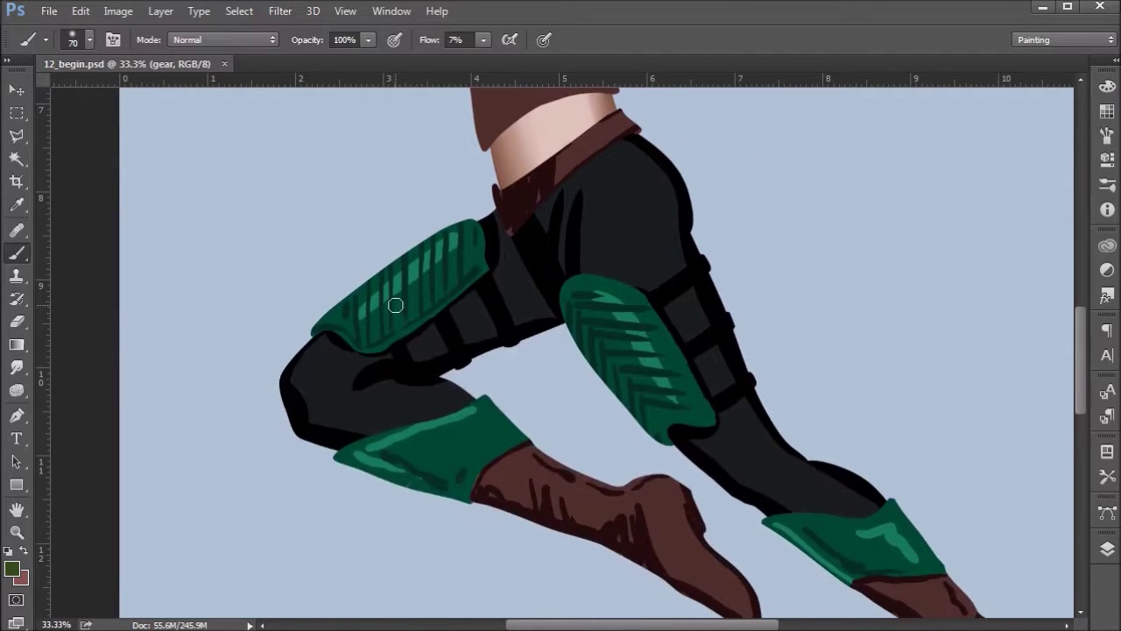
{"action": "left_click_drag", "start_coordinate": [426, 273], "coordinate": [420, 453]}
{"action": "left_click_drag", "start_coordinate": [465, 147], "coordinate": [471, 325]}
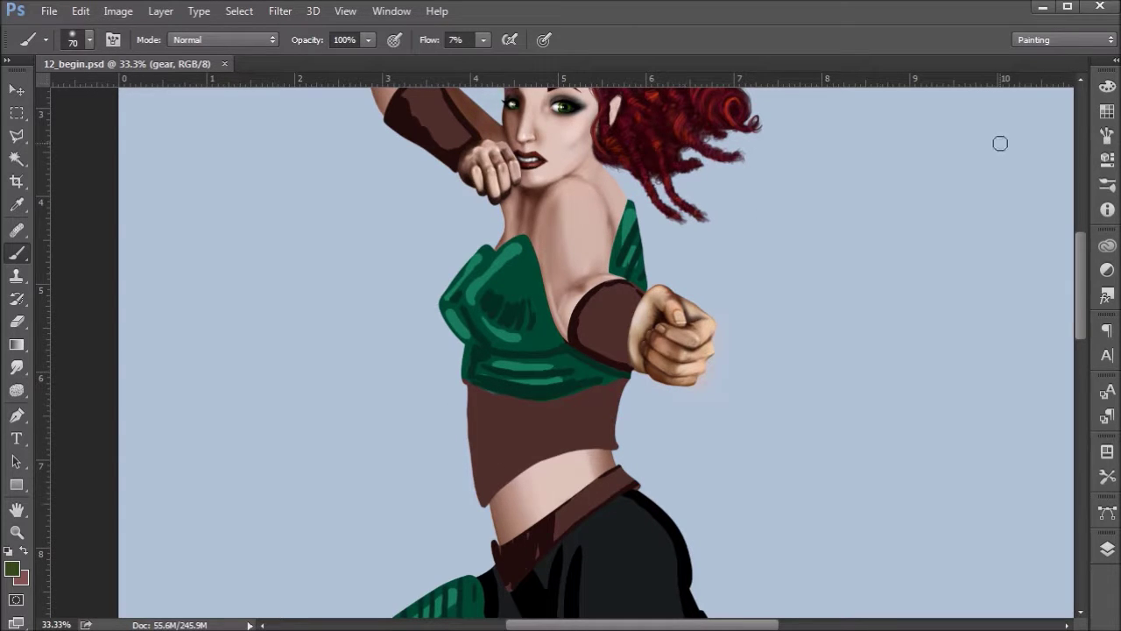
- Display only the pencils group, with all painted layers hidden, and examine the sketched costume details from head to boots
{"action": "left_click", "coordinate": [1108, 549]}
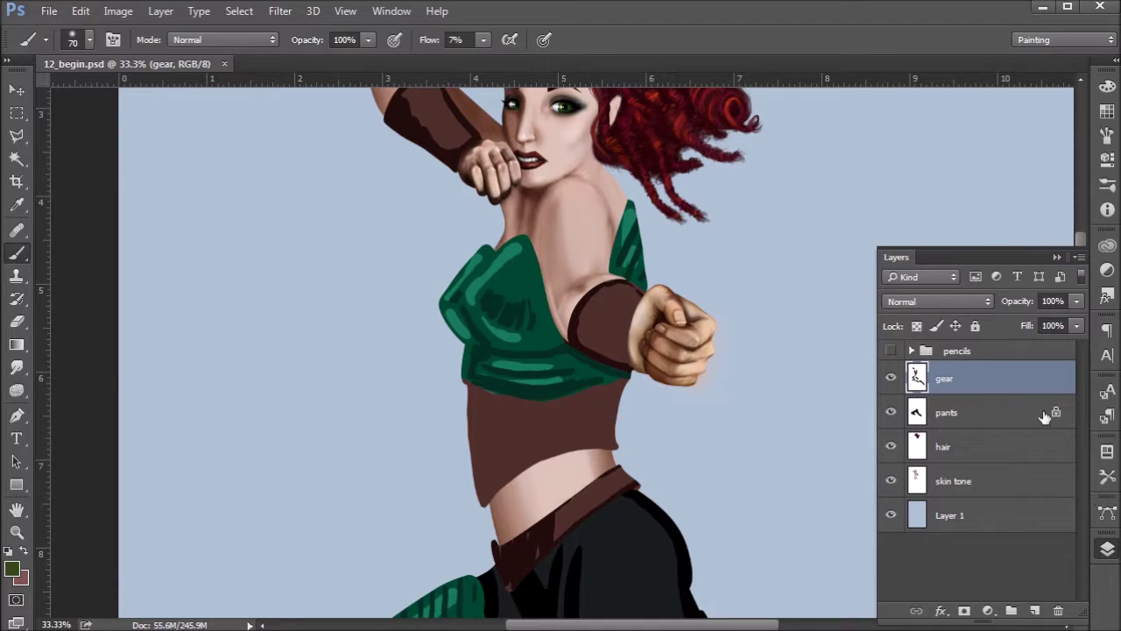
{"action": "left_click", "coordinate": [890, 351]}
{"action": "left_click_drag", "start_coordinate": [762, 470], "coordinate": [761, 302]}
{"action": "left_click_drag", "start_coordinate": [891, 413], "coordinate": [894, 526]}
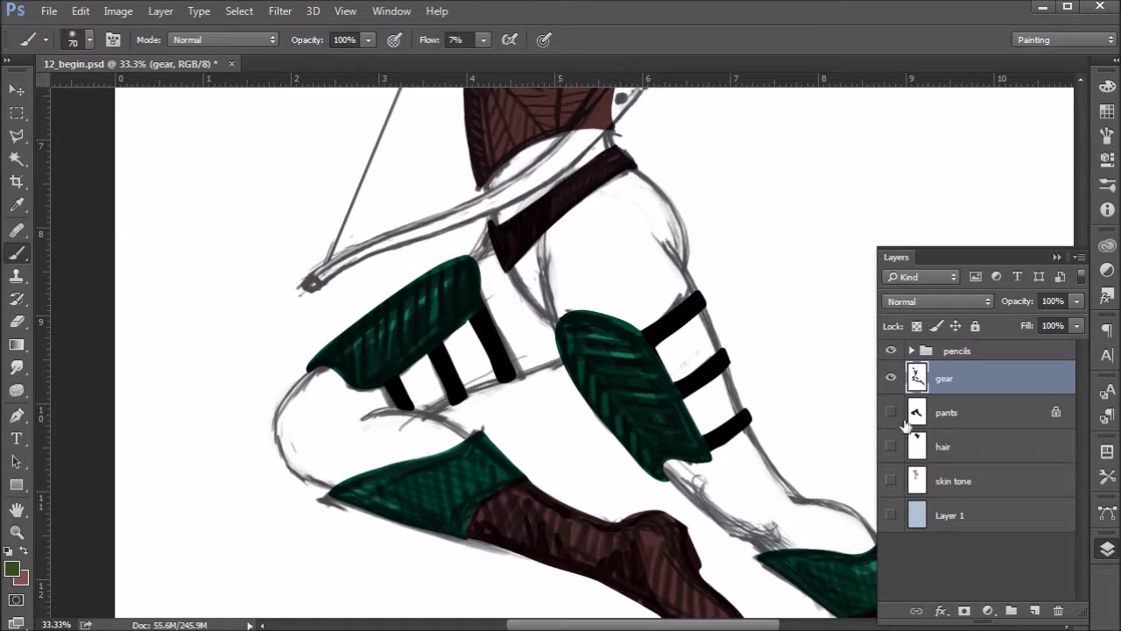
{"action": "left_click", "coordinate": [891, 378]}
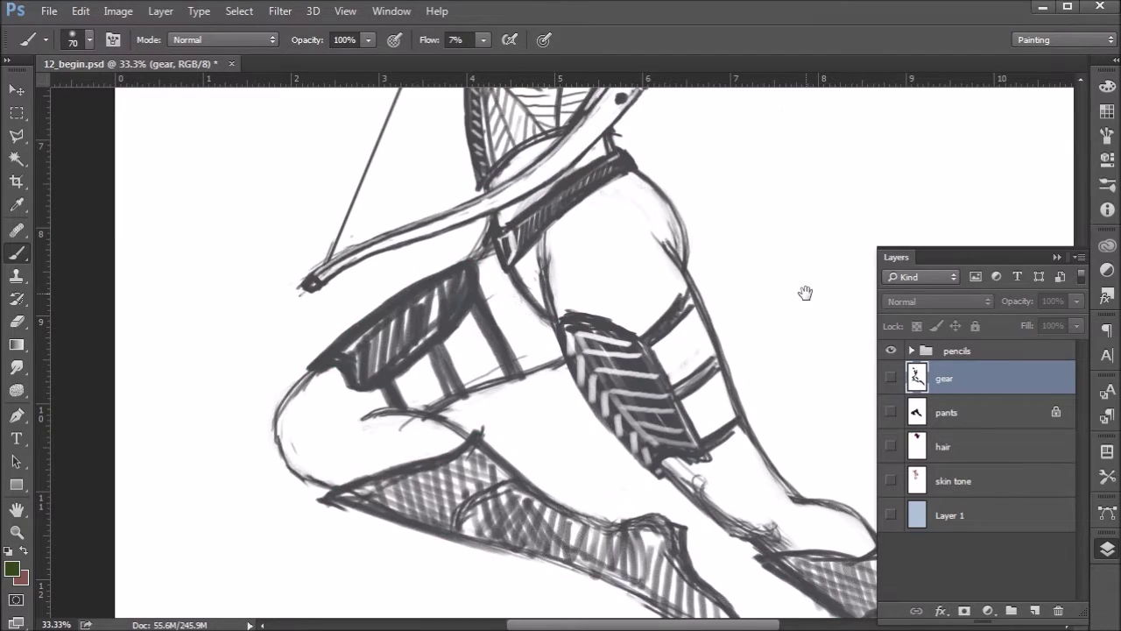
{"action": "left_click_drag", "start_coordinate": [806, 292], "coordinate": [708, 418]}
{"action": "key", "text": "ctrl+r"}
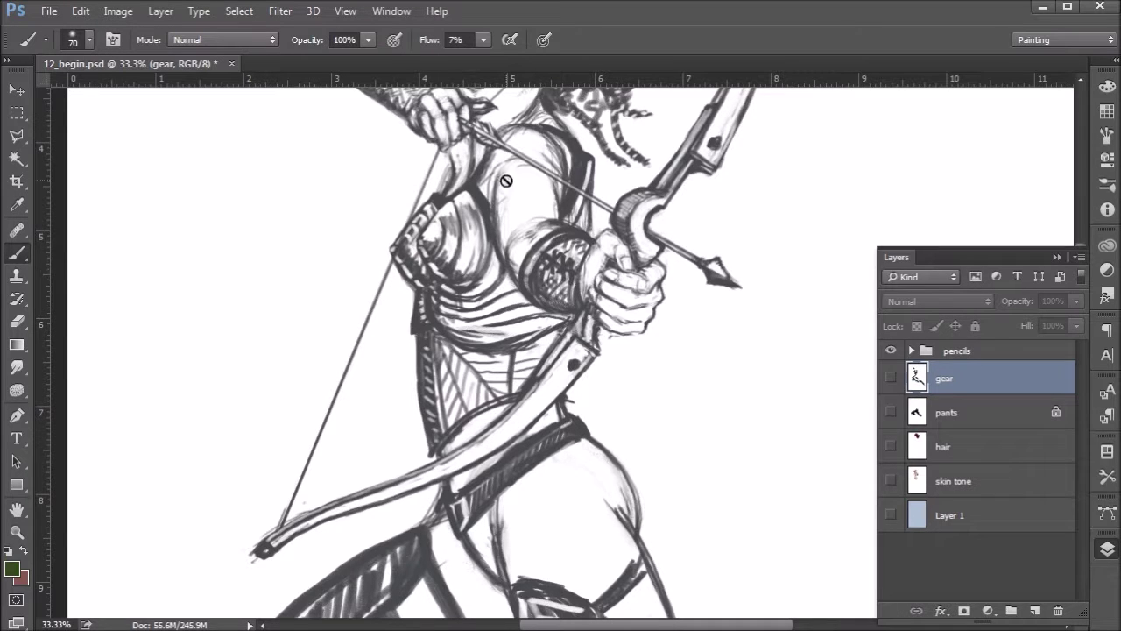
{"action": "key", "text": "ctrl+r"}
{"action": "left_click_drag", "start_coordinate": [630, 489], "coordinate": [641, 373]}
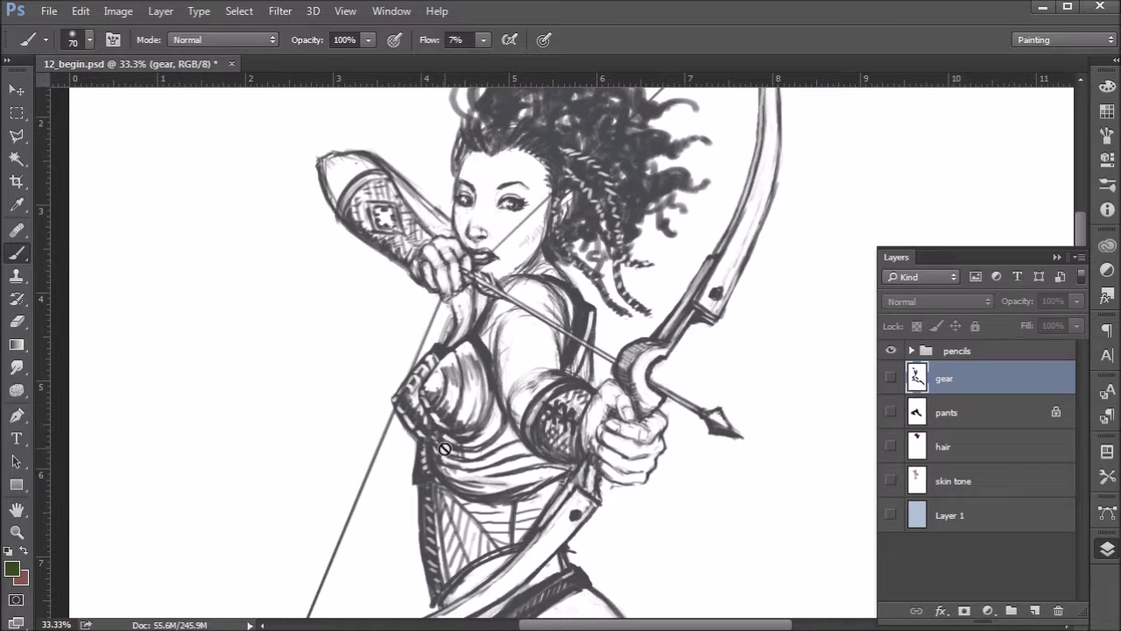
{"action": "left_click_drag", "start_coordinate": [597, 543], "coordinate": [616, 386]}
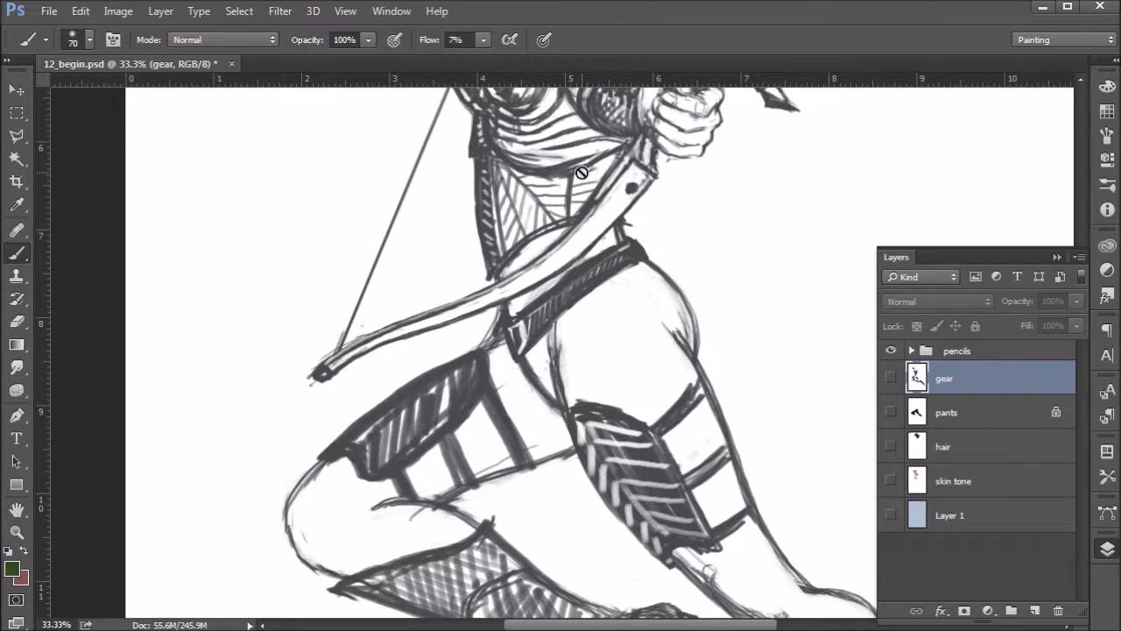
{"action": "left_click_drag", "start_coordinate": [624, 489], "coordinate": [629, 344]}
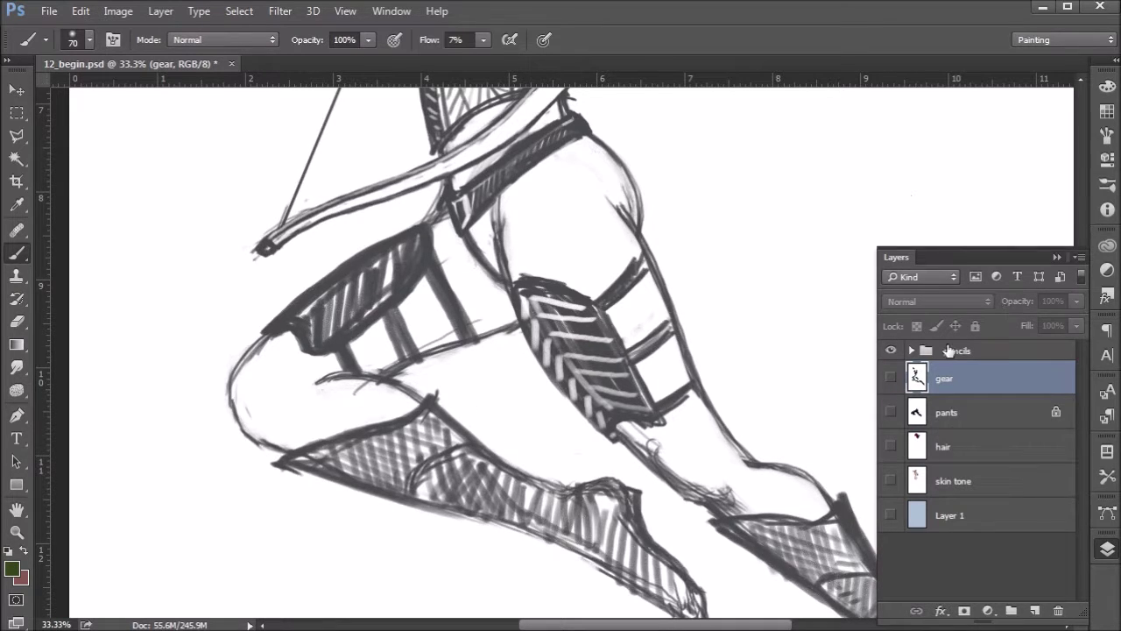
- Show all the painted layers again instead of the pencils group, and lock the gear layer's transparent pixels
{"action": "left_click", "coordinate": [892, 381]}
{"action": "left_click", "coordinate": [890, 352]}
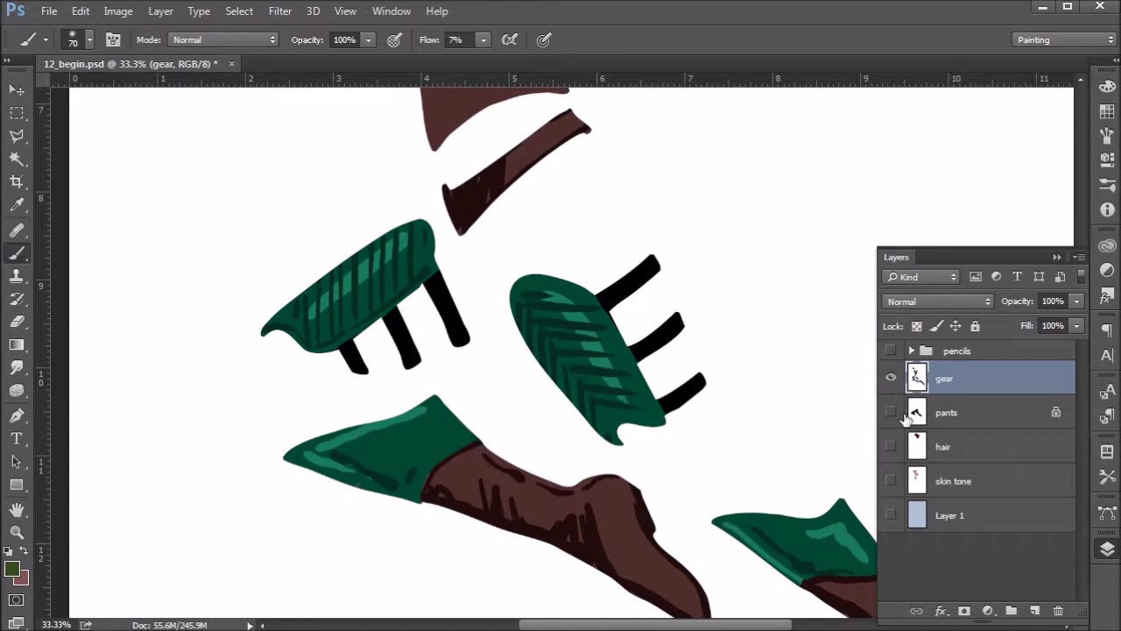
{"action": "left_click", "coordinate": [891, 412]}
{"action": "left_click", "coordinate": [892, 447]}
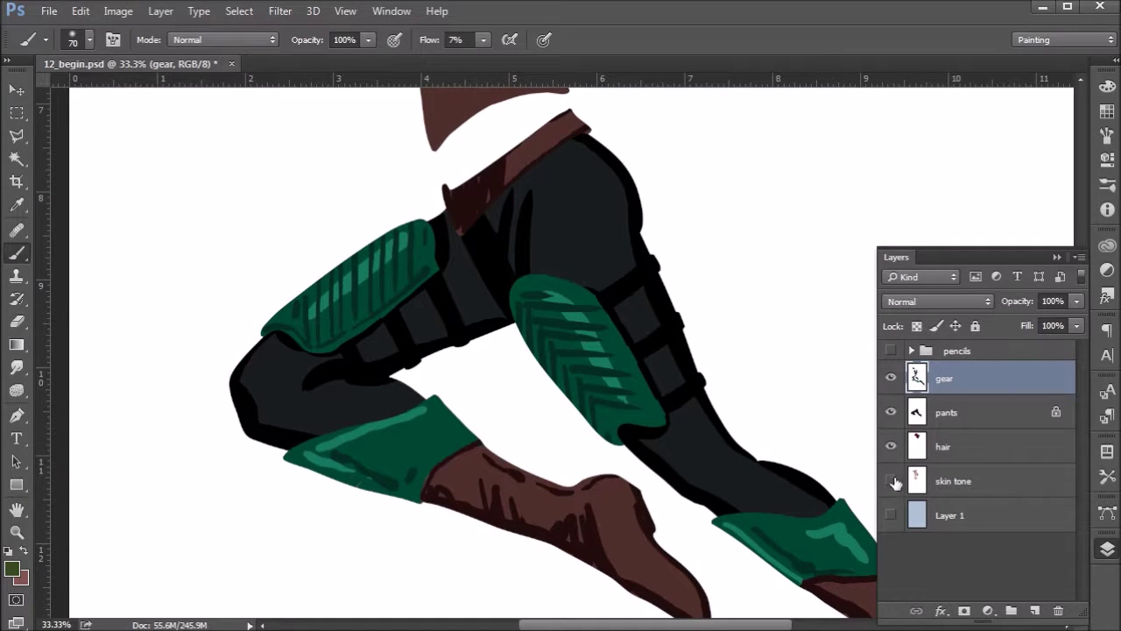
{"action": "left_click", "coordinate": [892, 480]}
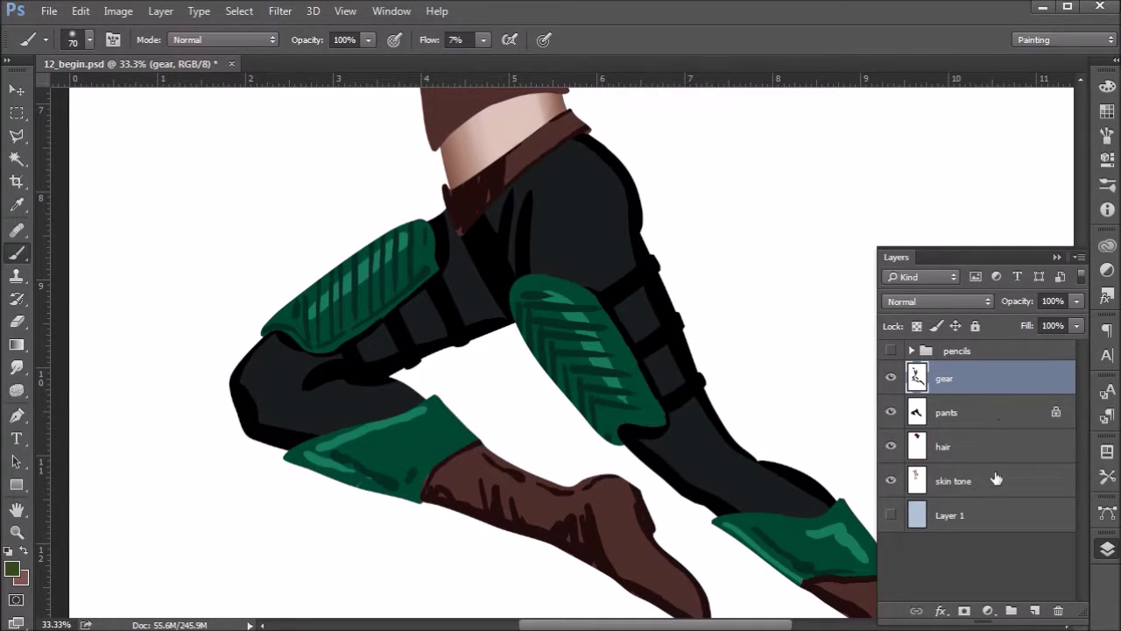
{"action": "left_click", "coordinate": [892, 515]}
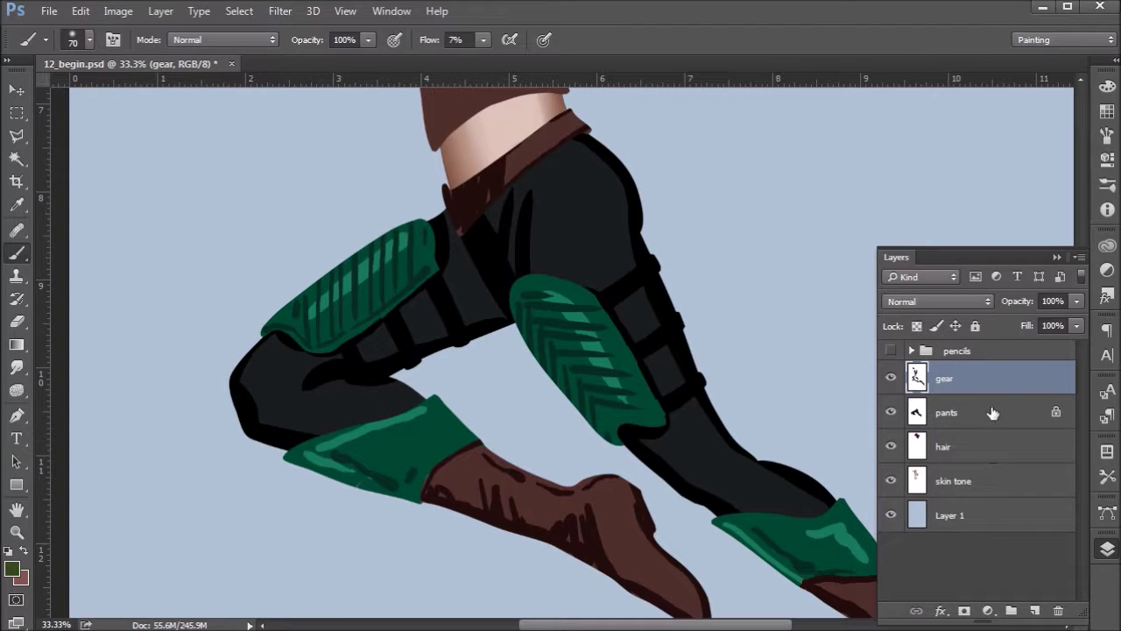
{"action": "left_click", "coordinate": [916, 325]}
- Choose the Mixer Brush with the Cotton Blender preset for blending the green top
{"action": "left_click_drag", "start_coordinate": [676, 239], "coordinate": [678, 358]}
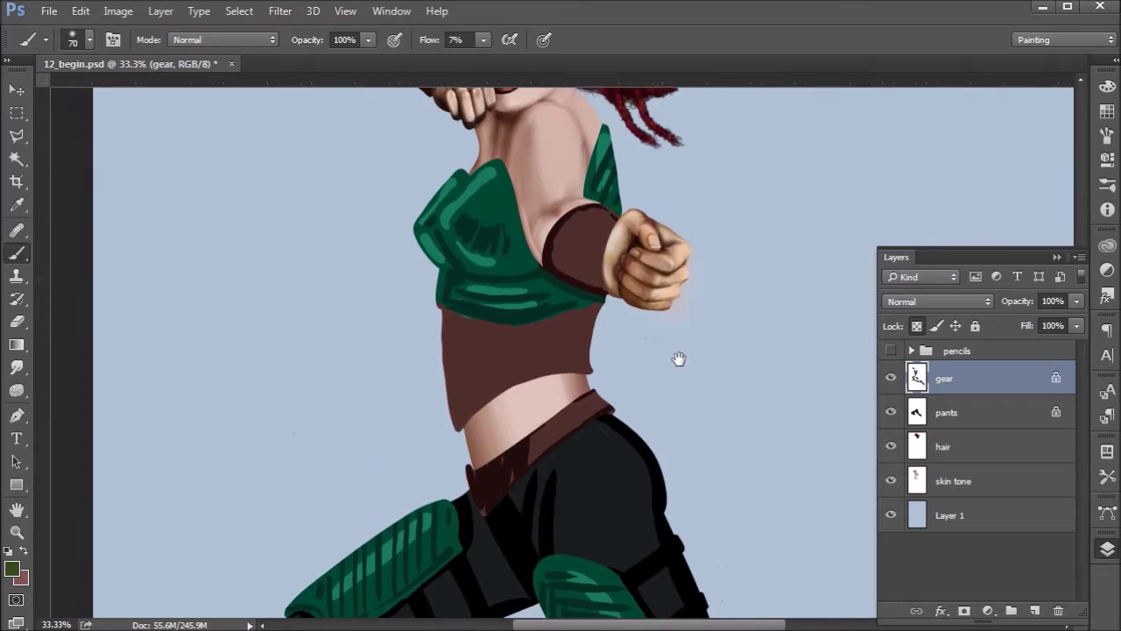
{"action": "left_click_drag", "start_coordinate": [648, 152], "coordinate": [675, 262]}
{"action": "left_click_drag", "start_coordinate": [659, 203], "coordinate": [622, 252]}
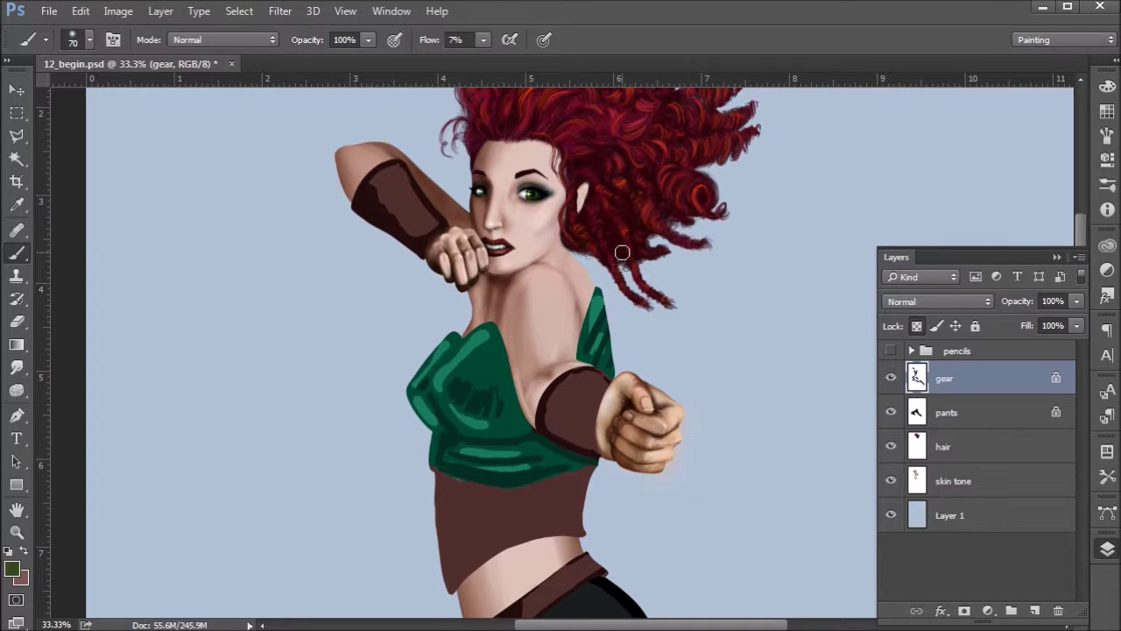
{"action": "key", "text": "ctrl+plus"}
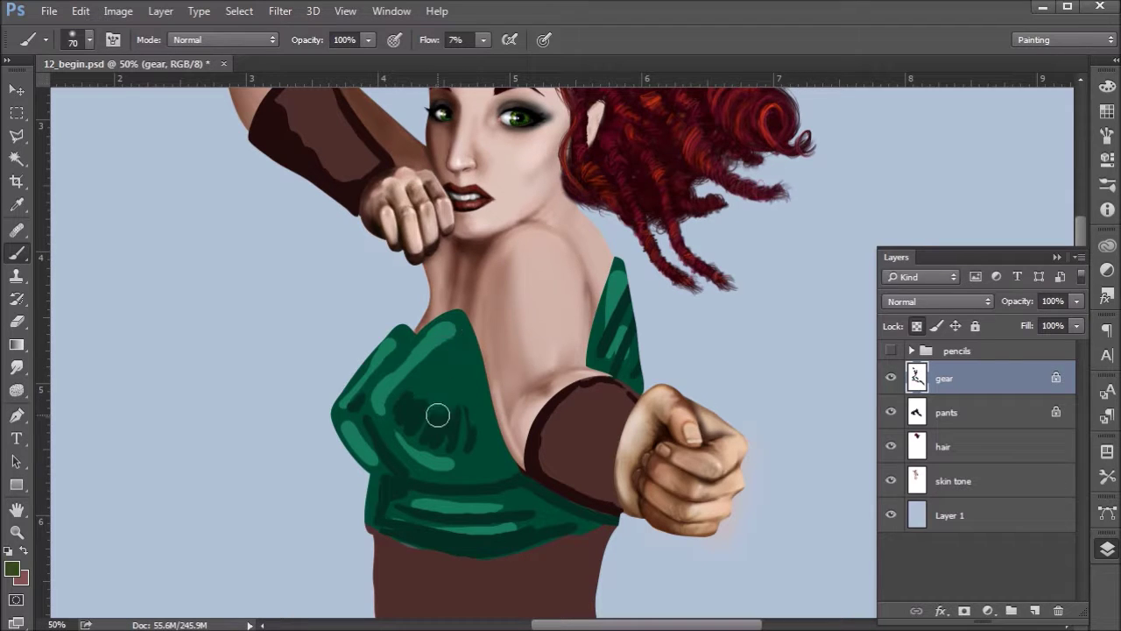
{"action": "left_click", "coordinate": [16, 255]}
{"action": "left_click", "coordinate": [99, 301]}
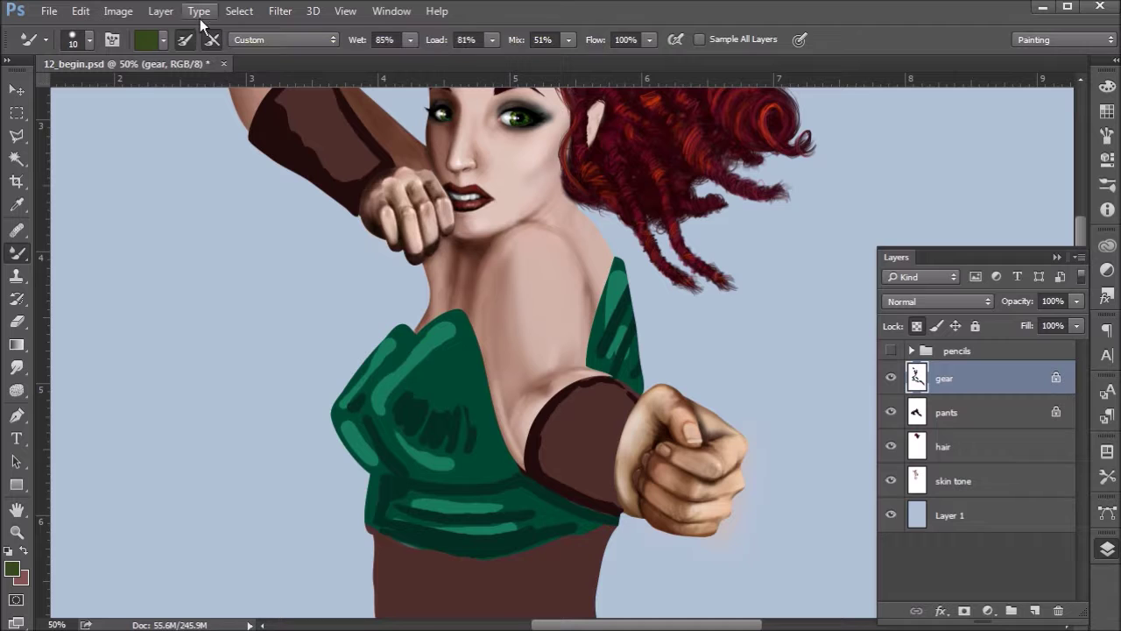
{"action": "left_click", "coordinate": [90, 41]}
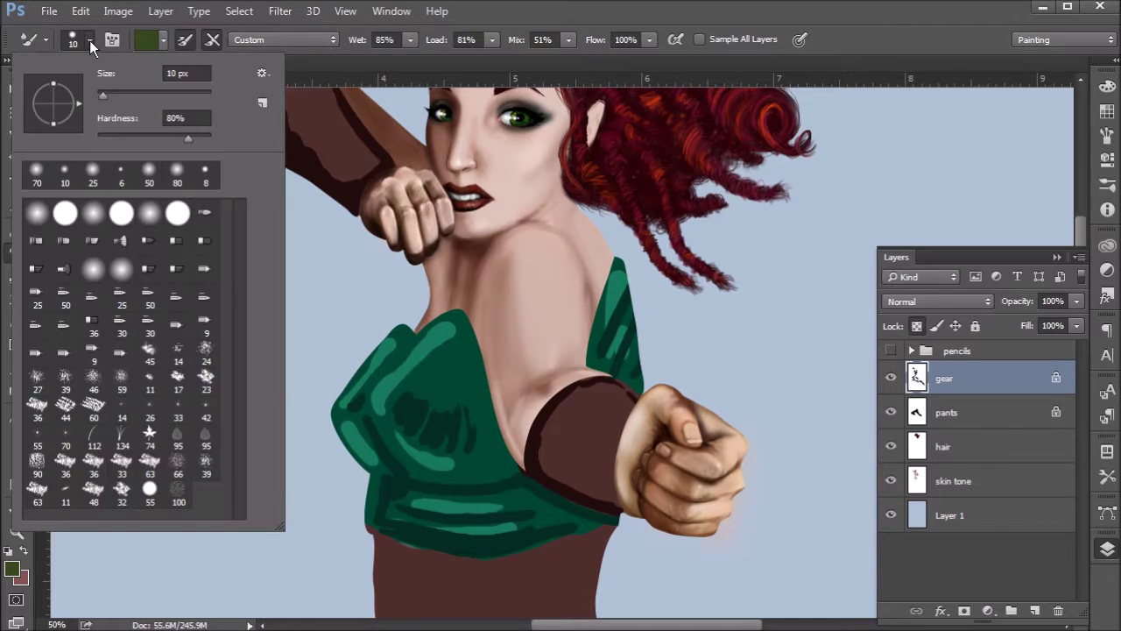
{"action": "left_click", "coordinate": [85, 36]}
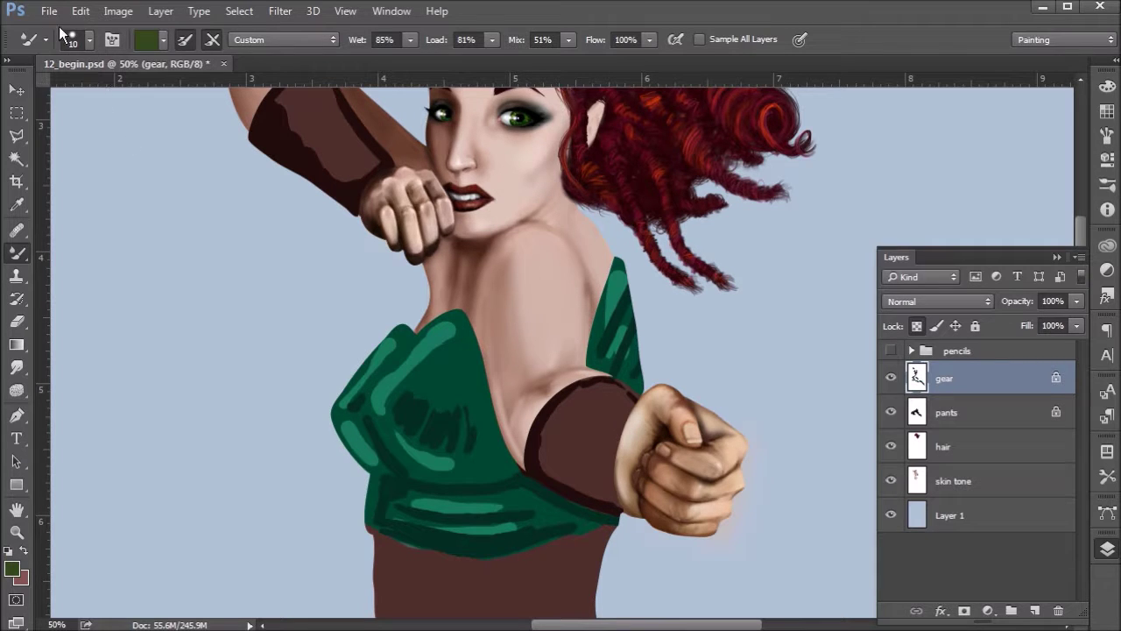
{"action": "left_click", "coordinate": [91, 39]}
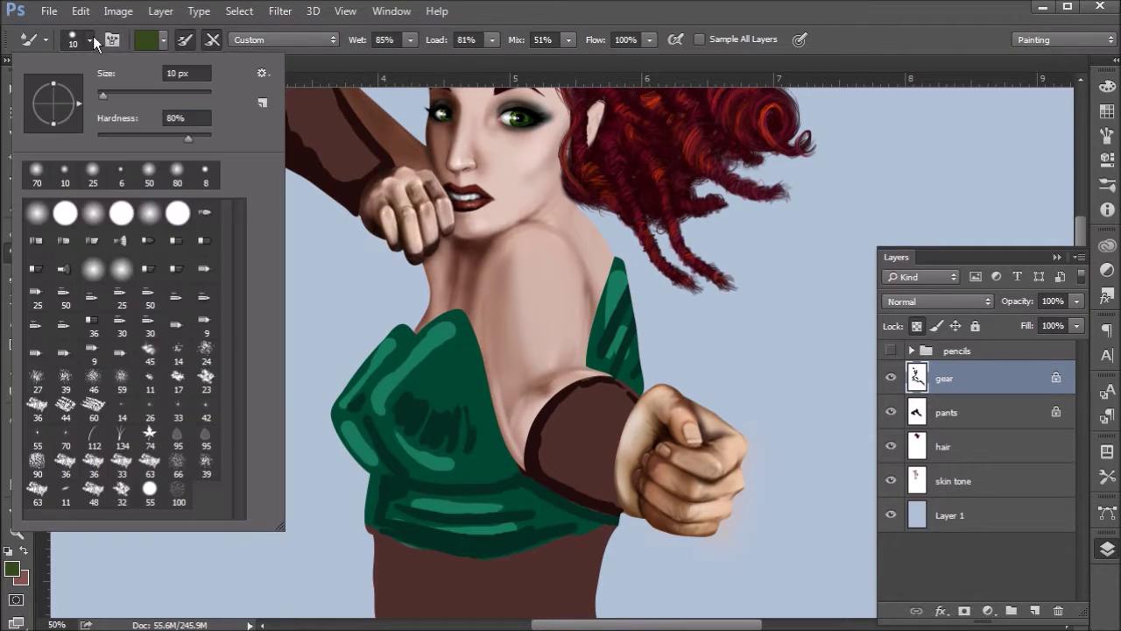
{"action": "left_click", "coordinate": [45, 39]}
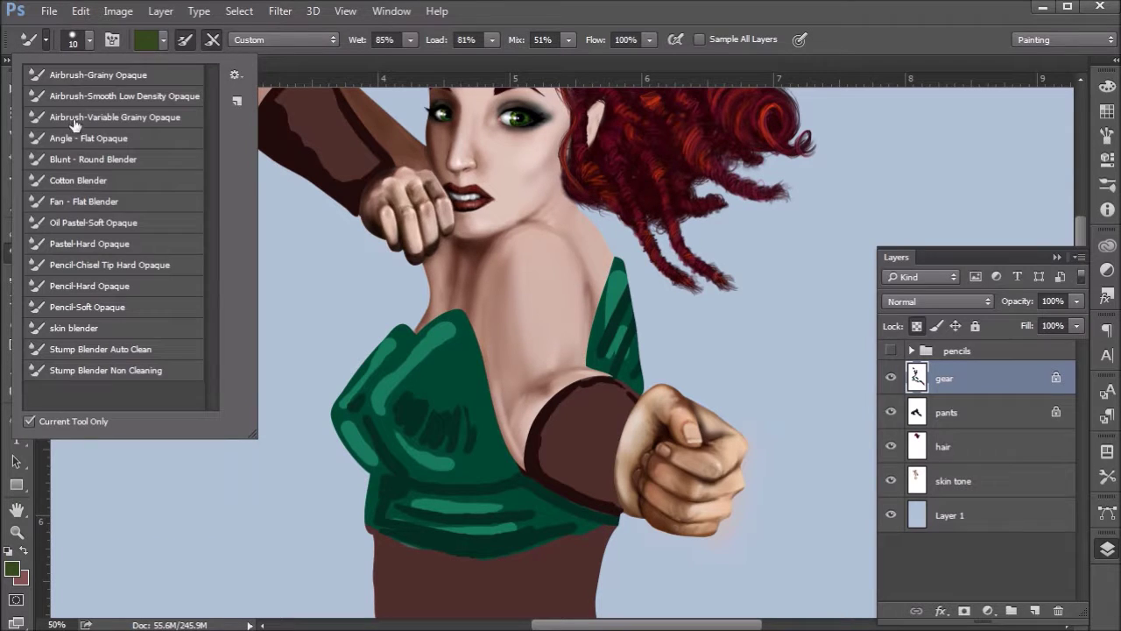
{"action": "left_click", "coordinate": [86, 180]}
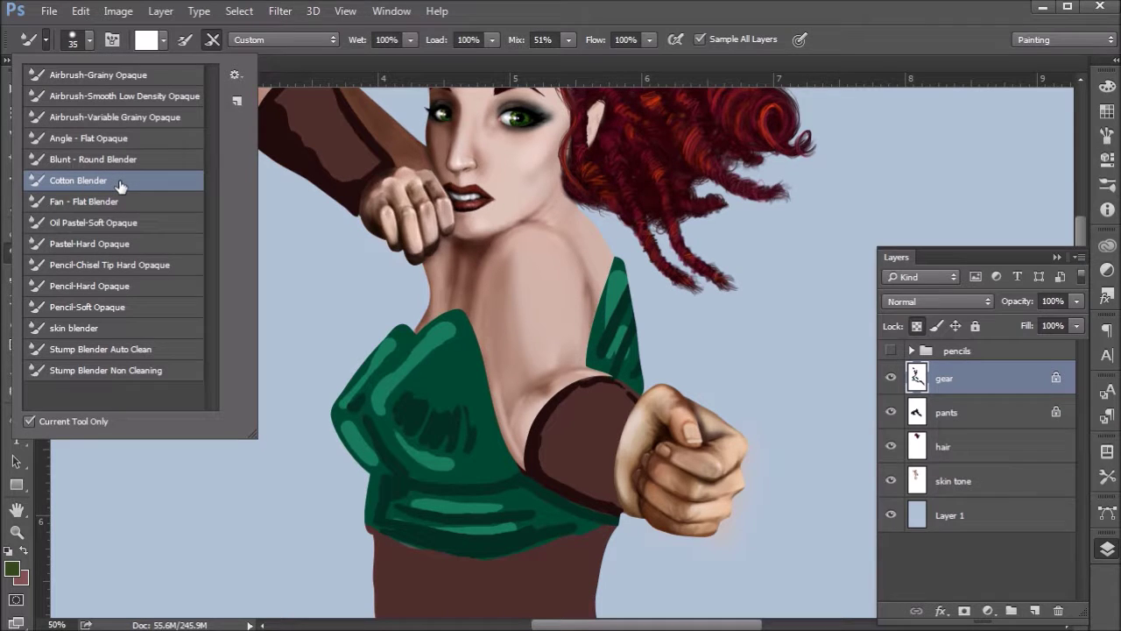
{"action": "double_click", "coordinate": [121, 184]}
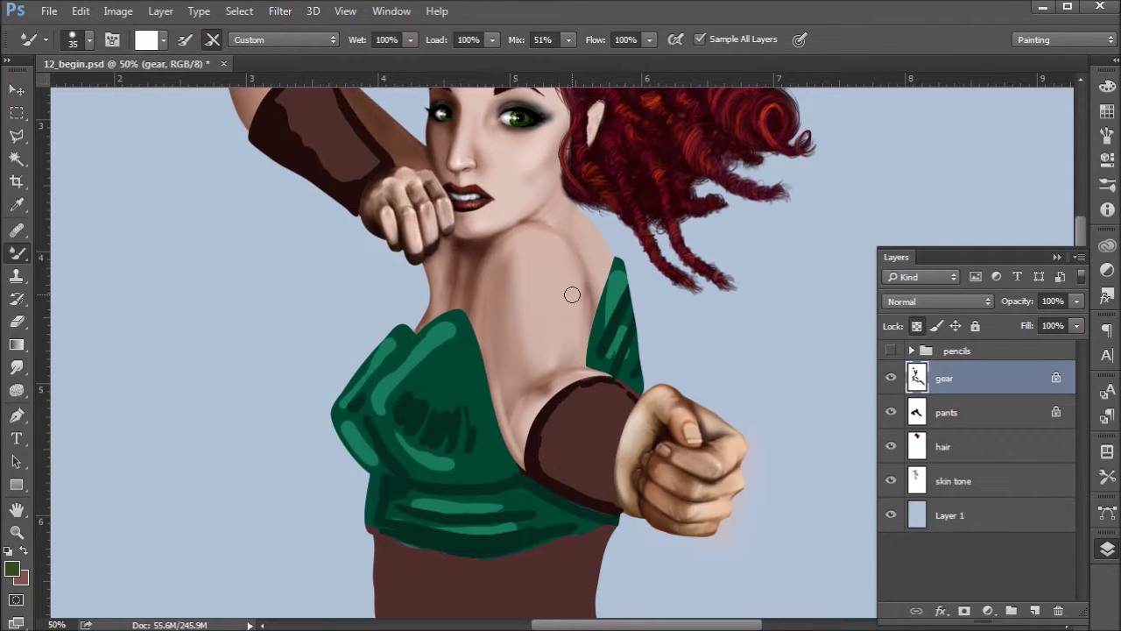
- Make the brush reload after each stroke and set Wet to 76%, Load to 68% and Flow to 71%
{"action": "left_click", "coordinate": [183, 47]}
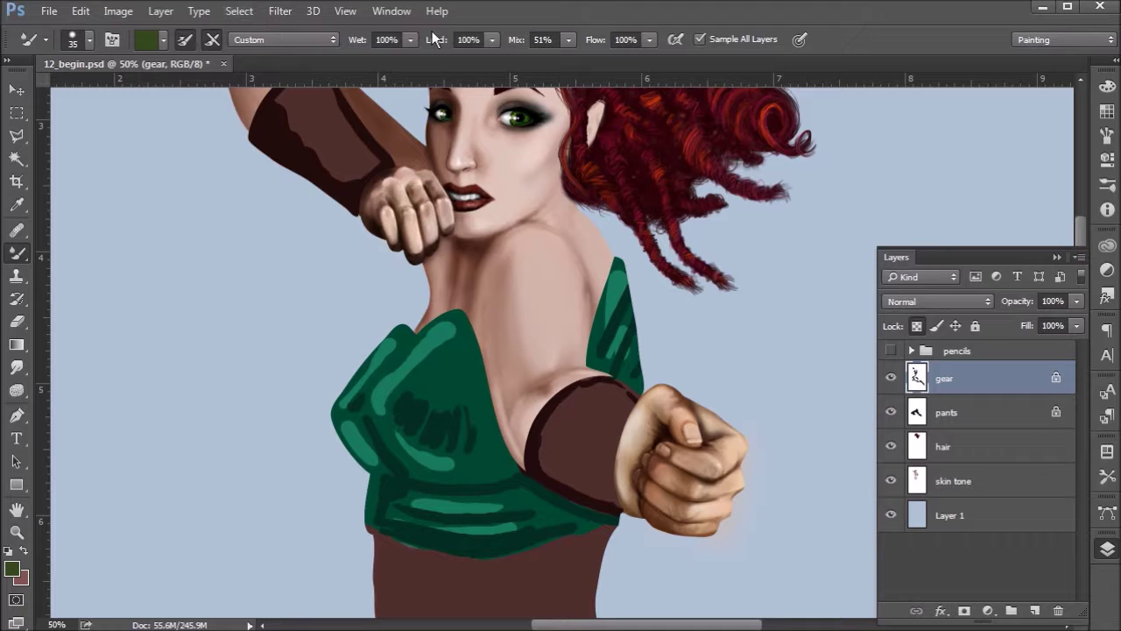
{"action": "mouse_move", "coordinate": [357, 41]}
{"action": "left_mouse_down"}
{"action": "mouse_move", "coordinate": [340, 41]}
{"action": "mouse_move", "coordinate": [353, 43]}
{"action": "left_mouse_up"}
{"action": "left_click_drag", "start_coordinate": [439, 44], "coordinate": [410, 56]}
{"action": "mouse_move", "coordinate": [592, 41]}
{"action": "left_mouse_down"}
{"action": "mouse_move", "coordinate": [624, 37]}
{"action": "mouse_move", "coordinate": [608, 43]}
{"action": "left_mouse_up"}
{"action": "left_click", "coordinate": [623, 40]}
{"action": "type", "text": "1"}
{"action": "key", "text": "Return"}
{"action": "left_click_drag", "start_coordinate": [593, 46], "coordinate": [653, 53]}
- Blend dark green over the upper part of the green top's near cup, reducing the flow between strokes
{"action": "mouse_move", "coordinate": [433, 342]}
{"action": "left_mouse_down"}
{"action": "mouse_move", "coordinate": [459, 383]}
{"action": "mouse_move", "coordinate": [425, 362]}
{"action": "mouse_move", "coordinate": [431, 381]}
{"action": "mouse_move", "coordinate": [458, 382]}
{"action": "mouse_move", "coordinate": [449, 343]}
{"action": "mouse_move", "coordinate": [416, 379]}
{"action": "mouse_move", "coordinate": [448, 330]}
{"action": "left_mouse_up"}
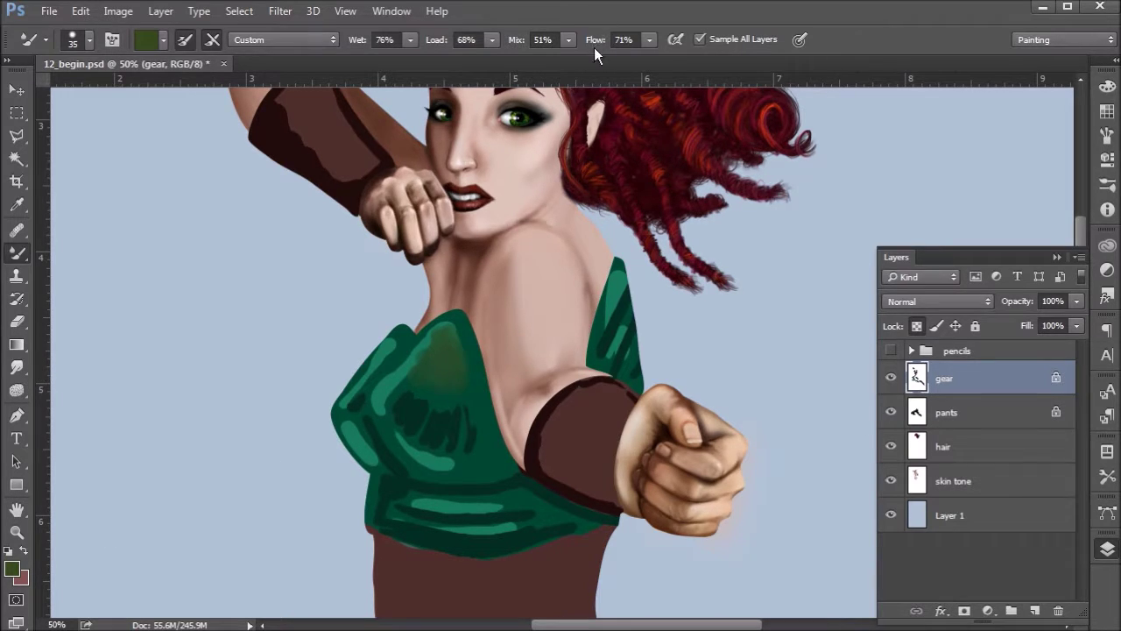
{"action": "left_click_drag", "start_coordinate": [594, 47], "coordinate": [590, 47]}
{"action": "left_click_drag", "start_coordinate": [450, 326], "coordinate": [451, 366]}
{"action": "mouse_move", "coordinate": [456, 324]}
{"action": "left_mouse_down"}
{"action": "mouse_move", "coordinate": [420, 357]}
{"action": "mouse_move", "coordinate": [441, 327]}
{"action": "mouse_move", "coordinate": [379, 398]}
{"action": "mouse_move", "coordinate": [394, 429]}
{"action": "mouse_move", "coordinate": [380, 414]}
{"action": "mouse_move", "coordinate": [413, 456]}
{"action": "mouse_move", "coordinate": [392, 433]}
{"action": "mouse_move", "coordinate": [448, 472]}
{"action": "mouse_move", "coordinate": [421, 440]}
{"action": "mouse_move", "coordinate": [462, 458]}
{"action": "mouse_move", "coordinate": [401, 402]}
{"action": "mouse_move", "coordinate": [460, 409]}
{"action": "left_mouse_up"}
- Set the flow to 49% and smooth the highlights and shadows on both cups and the top's lower front edge
{"action": "left_click_drag", "start_coordinate": [594, 39], "coordinate": [578, 42]}
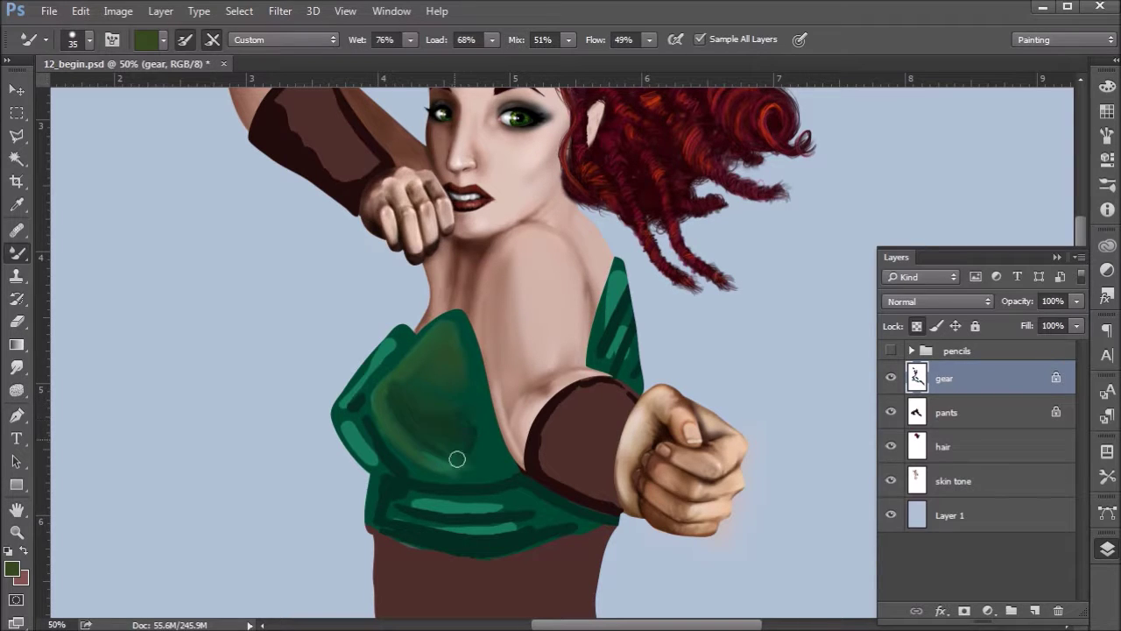
{"action": "mouse_move", "coordinate": [465, 463]}
{"action": "left_mouse_down"}
{"action": "mouse_move", "coordinate": [470, 436]}
{"action": "mouse_move", "coordinate": [467, 376]}
{"action": "mouse_move", "coordinate": [481, 440]}
{"action": "left_mouse_up"}
{"action": "mouse_move", "coordinate": [400, 355]}
{"action": "left_mouse_down"}
{"action": "mouse_move", "coordinate": [367, 384]}
{"action": "mouse_move", "coordinate": [392, 342]}
{"action": "left_mouse_up"}
{"action": "mouse_move", "coordinate": [356, 377]}
{"action": "left_mouse_down"}
{"action": "mouse_move", "coordinate": [386, 346]}
{"action": "mouse_move", "coordinate": [352, 393]}
{"action": "mouse_move", "coordinate": [380, 454]}
{"action": "mouse_move", "coordinate": [361, 390]}
{"action": "mouse_move", "coordinate": [359, 453]}
{"action": "mouse_move", "coordinate": [376, 460]}
{"action": "mouse_move", "coordinate": [379, 445]}
{"action": "mouse_move", "coordinate": [352, 440]}
{"action": "mouse_move", "coordinate": [425, 419]}
{"action": "left_mouse_up"}
{"action": "mouse_move", "coordinate": [415, 508]}
{"action": "left_mouse_down"}
{"action": "mouse_move", "coordinate": [466, 542]}
{"action": "mouse_move", "coordinate": [356, 513]}
{"action": "left_mouse_up"}
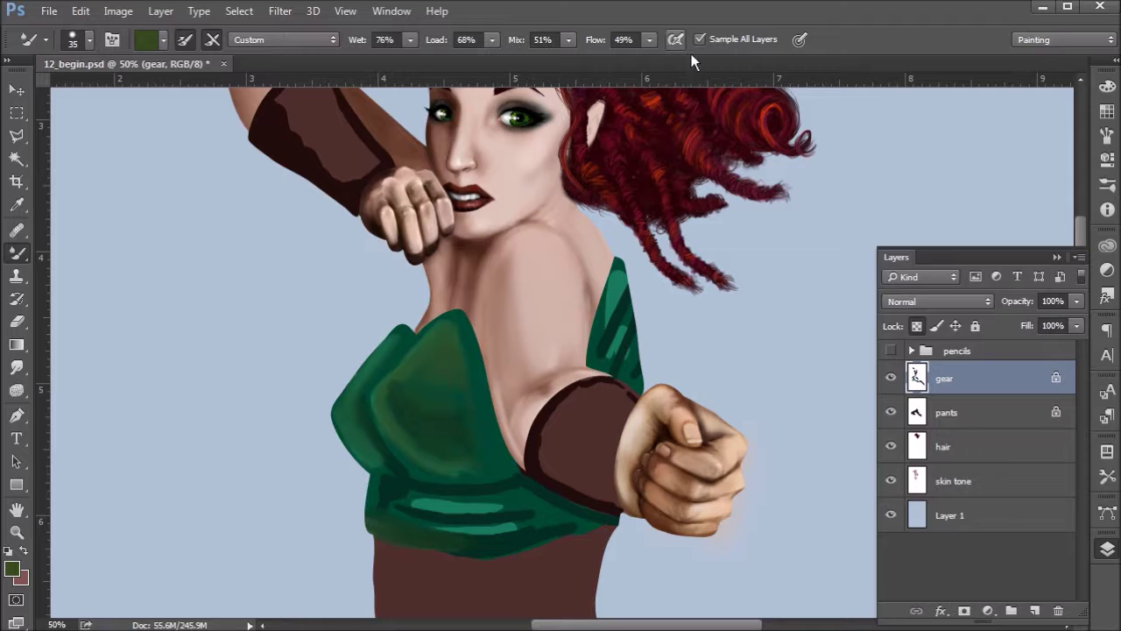
- Turn off Sample All Layers, and hide and reshow the layers beneath gear
{"action": "left_click", "coordinate": [709, 39]}
{"action": "left_click_drag", "start_coordinate": [891, 412], "coordinate": [894, 535]}
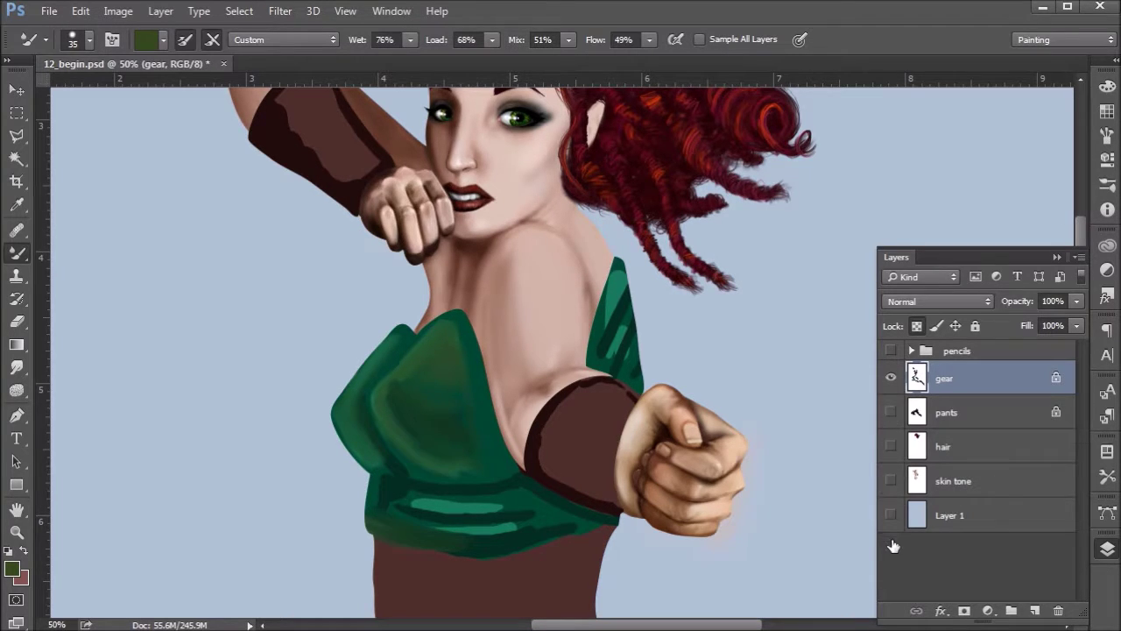
{"action": "left_click_drag", "start_coordinate": [893, 417], "coordinate": [893, 543]}
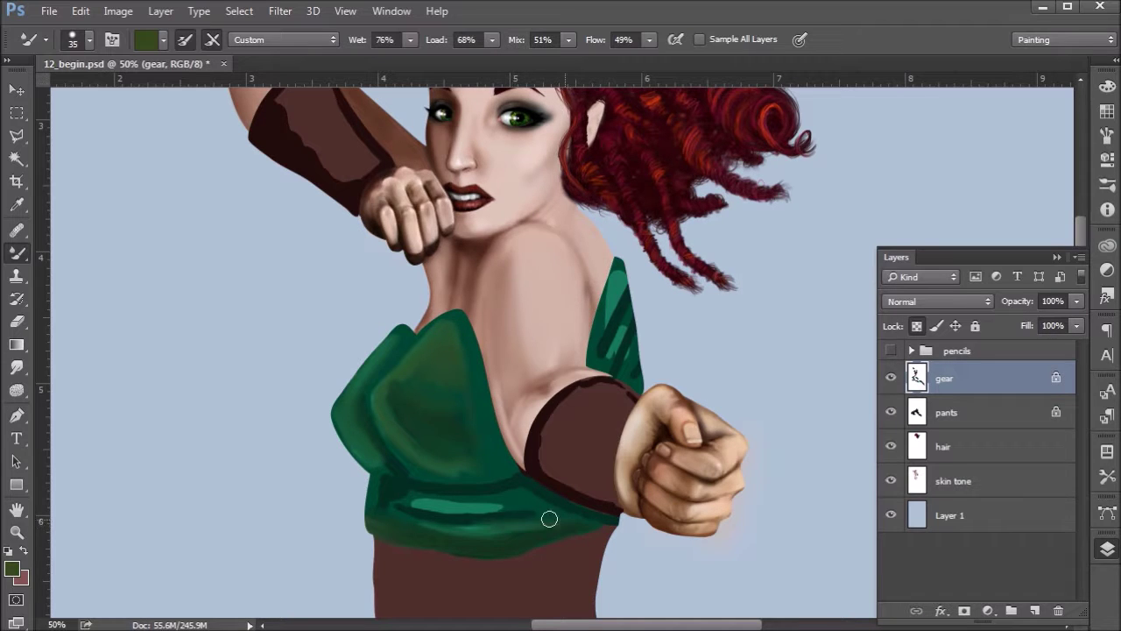
- Blend the folds along the green top's lower band and the stripes on its back panel
{"action": "mouse_move", "coordinate": [471, 524]}
{"action": "left_mouse_down"}
{"action": "mouse_move", "coordinate": [392, 518]}
{"action": "mouse_move", "coordinate": [529, 516]}
{"action": "mouse_move", "coordinate": [385, 500]}
{"action": "mouse_move", "coordinate": [497, 511]}
{"action": "mouse_move", "coordinate": [399, 493]}
{"action": "mouse_move", "coordinate": [459, 494]}
{"action": "mouse_move", "coordinate": [404, 492]}
{"action": "mouse_move", "coordinate": [403, 481]}
{"action": "mouse_move", "coordinate": [435, 488]}
{"action": "mouse_move", "coordinate": [387, 448]}
{"action": "left_mouse_up"}
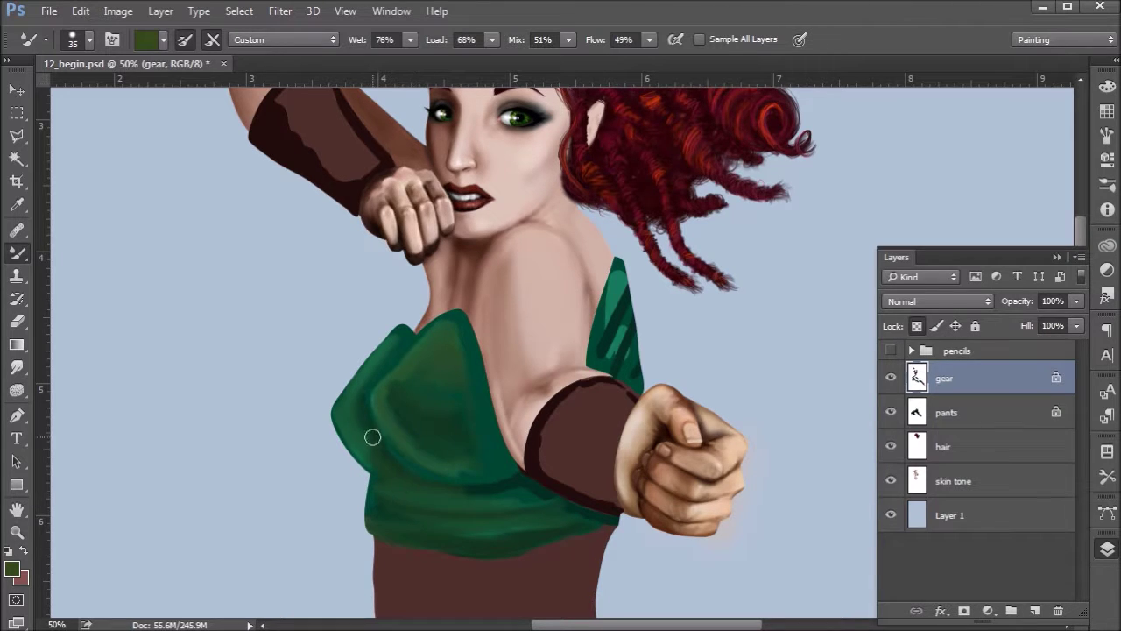
{"action": "mouse_move", "coordinate": [528, 486]}
{"action": "left_mouse_down"}
{"action": "mouse_move", "coordinate": [555, 491]}
{"action": "mouse_move", "coordinate": [527, 490]}
{"action": "mouse_move", "coordinate": [558, 513]}
{"action": "mouse_move", "coordinate": [616, 512]}
{"action": "mouse_move", "coordinate": [591, 523]}
{"action": "mouse_move", "coordinate": [578, 519]}
{"action": "mouse_move", "coordinate": [624, 501]}
{"action": "mouse_move", "coordinate": [503, 490]}
{"action": "left_mouse_up"}
{"action": "mouse_move", "coordinate": [618, 294]}
{"action": "left_mouse_down"}
{"action": "mouse_move", "coordinate": [605, 352]}
{"action": "mouse_move", "coordinate": [626, 257]}
{"action": "mouse_move", "coordinate": [599, 347]}
{"action": "mouse_move", "coordinate": [615, 324]}
{"action": "mouse_move", "coordinate": [619, 361]}
{"action": "mouse_move", "coordinate": [635, 371]}
{"action": "mouse_move", "coordinate": [634, 339]}
{"action": "mouse_move", "coordinate": [593, 352]}
{"action": "left_mouse_up"}
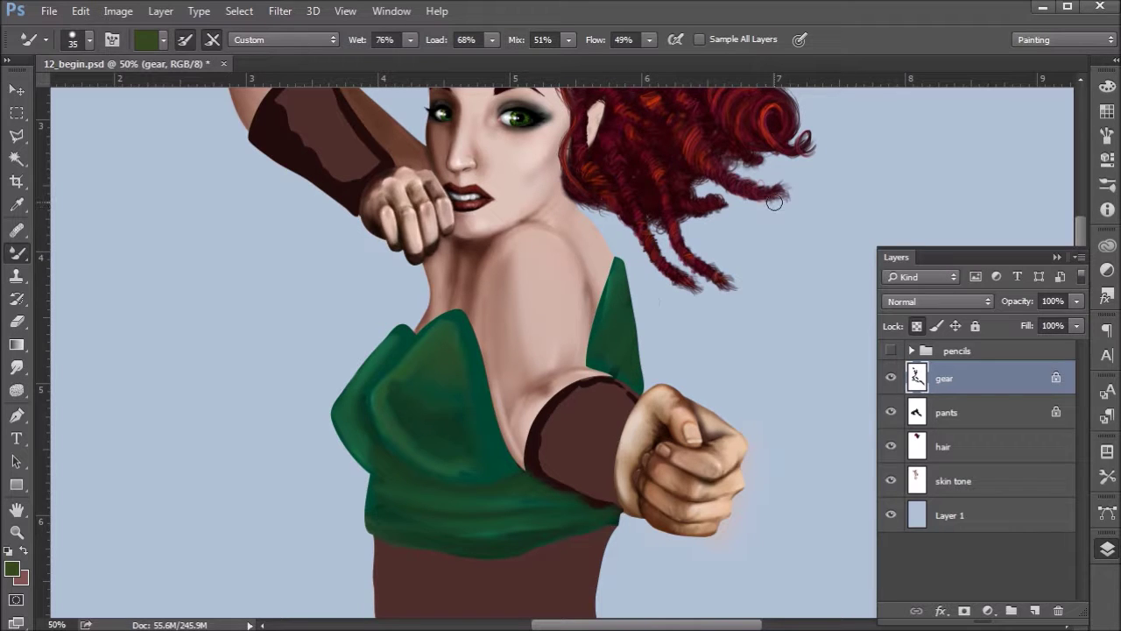
- Set the foreground colour to a very dark green, hex 051606
{"action": "left_click", "coordinate": [21, 571]}
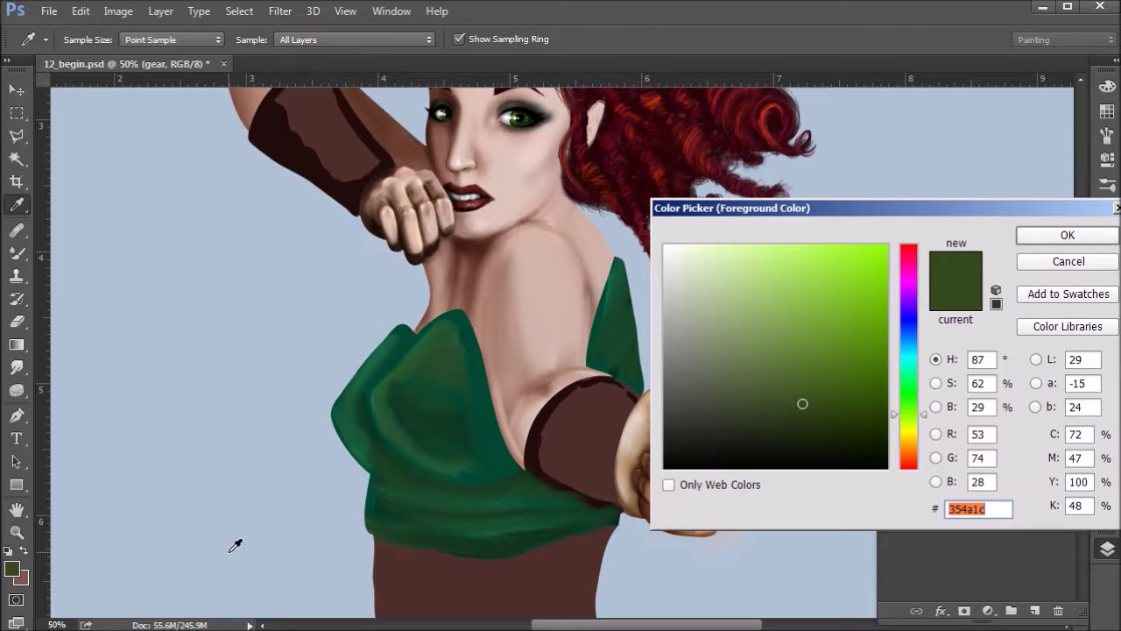
{"action": "left_click_drag", "start_coordinate": [821, 400], "coordinate": [868, 442]}
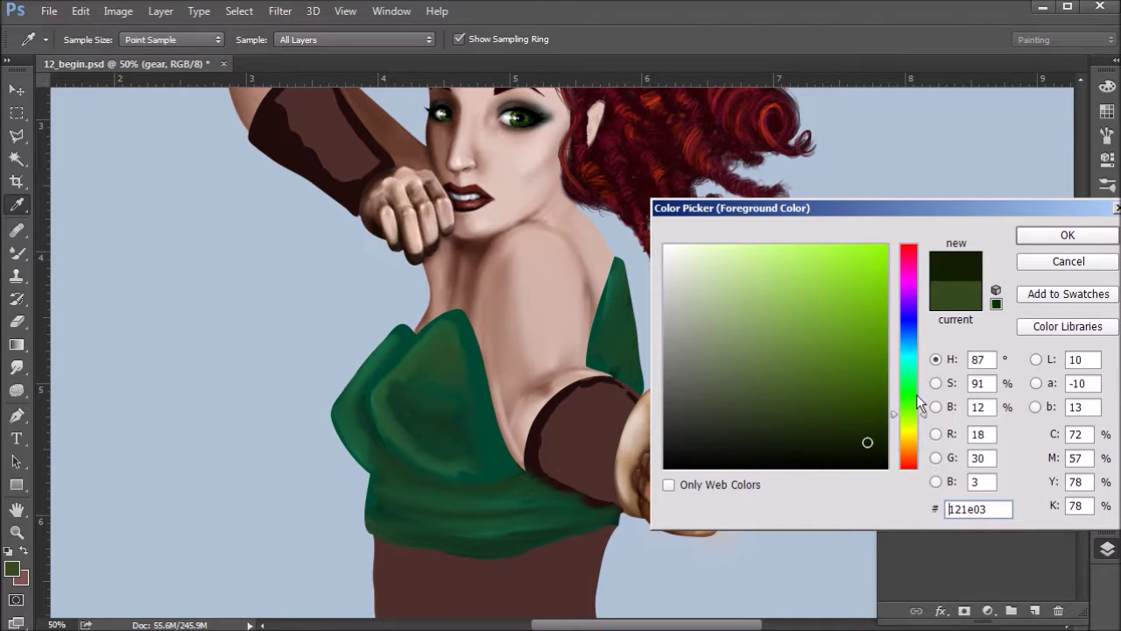
{"action": "left_click", "coordinate": [537, 116]}
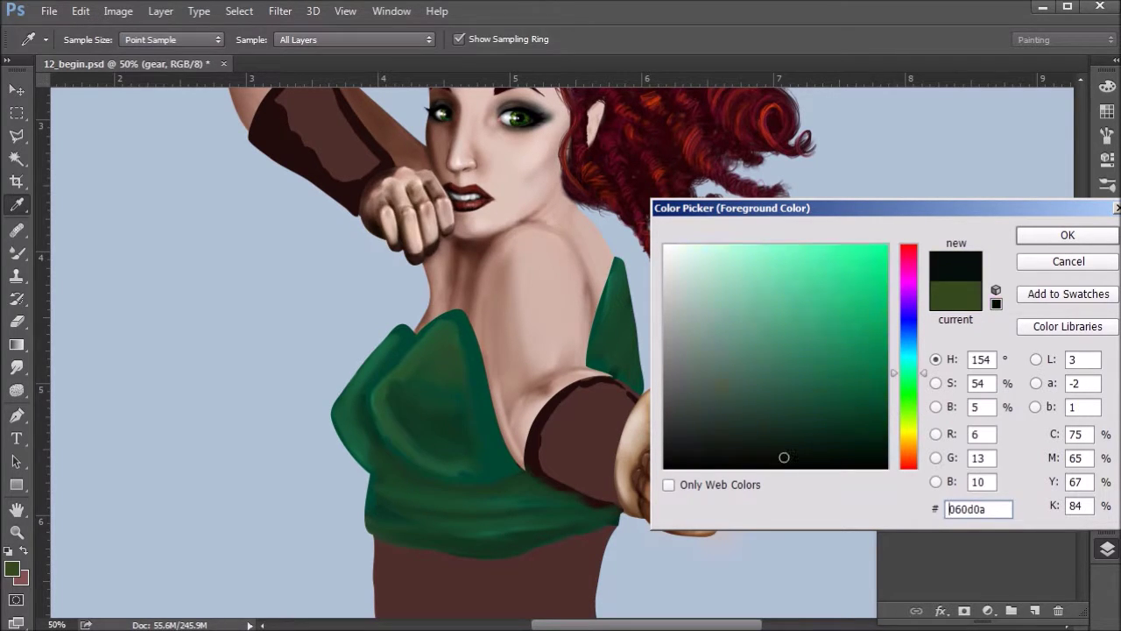
{"action": "left_click_drag", "start_coordinate": [784, 458], "coordinate": [815, 453]}
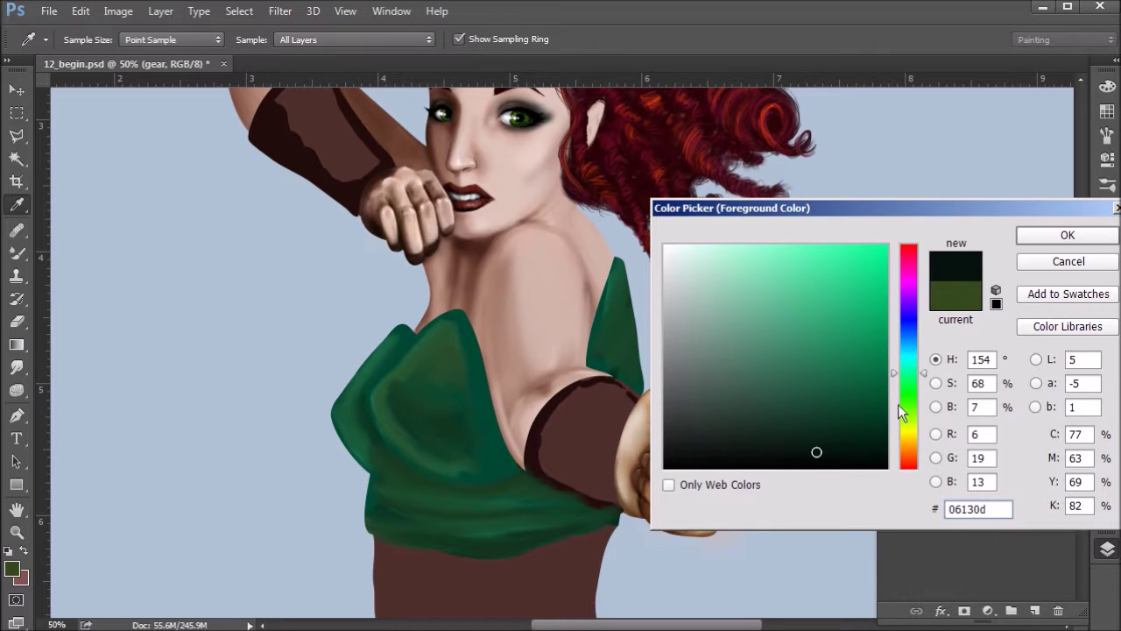
{"action": "left_click_drag", "start_coordinate": [924, 379], "coordinate": [924, 393]}
{"action": "left_click_drag", "start_coordinate": [831, 452], "coordinate": [834, 449]}
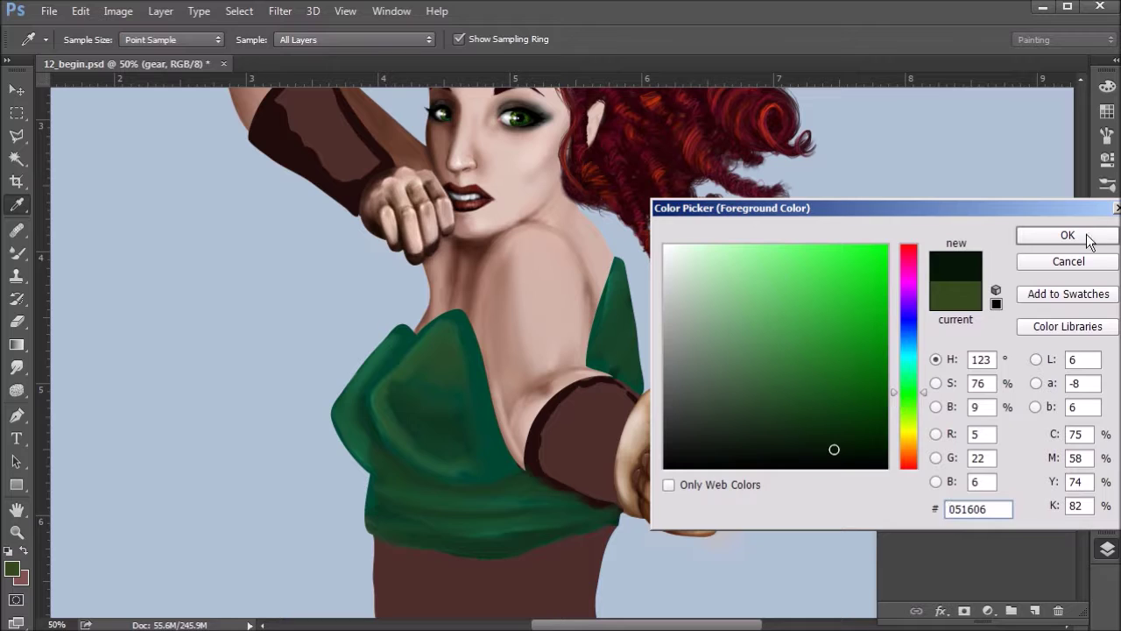
{"action": "left_click", "coordinate": [1071, 237]}
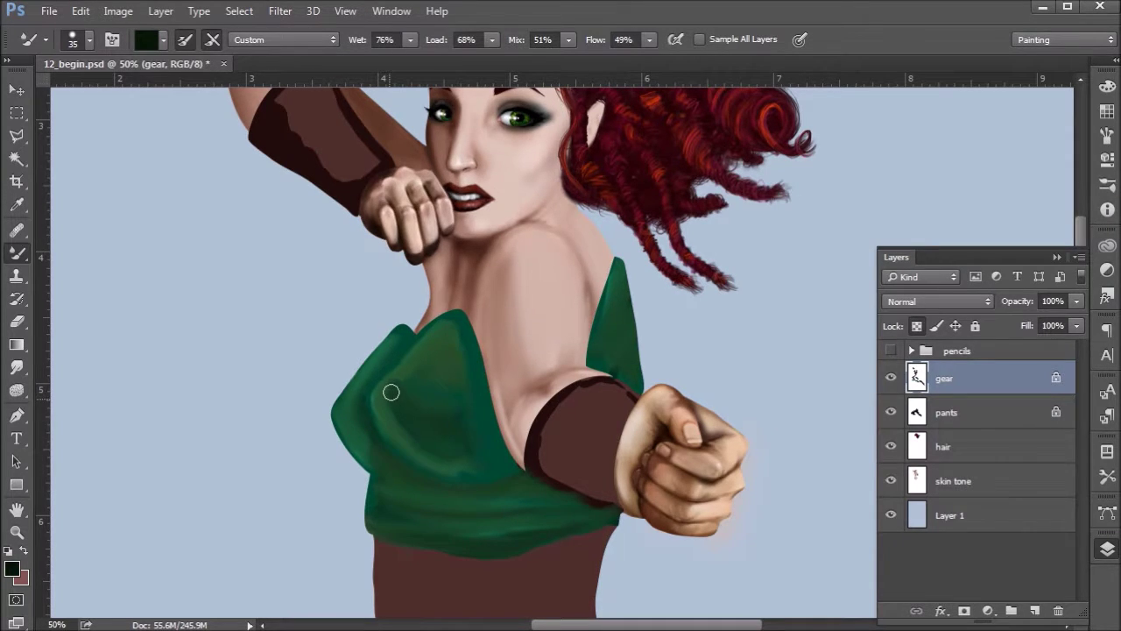
- Set the Mixer Brush flow to 100% and blend the very dark green into the near cup's upper part and tip
{"action": "left_click_drag", "start_coordinate": [593, 42], "coordinate": [703, 45]}
{"action": "mouse_move", "coordinate": [433, 354]}
{"action": "left_mouse_down"}
{"action": "mouse_move", "coordinate": [387, 400]}
{"action": "mouse_move", "coordinate": [408, 385]}
{"action": "mouse_move", "coordinate": [421, 394]}
{"action": "mouse_move", "coordinate": [428, 357]}
{"action": "mouse_move", "coordinate": [450, 341]}
{"action": "mouse_move", "coordinate": [469, 356]}
{"action": "mouse_move", "coordinate": [461, 349]}
{"action": "mouse_move", "coordinate": [485, 348]}
{"action": "mouse_move", "coordinate": [461, 371]}
{"action": "left_mouse_up"}
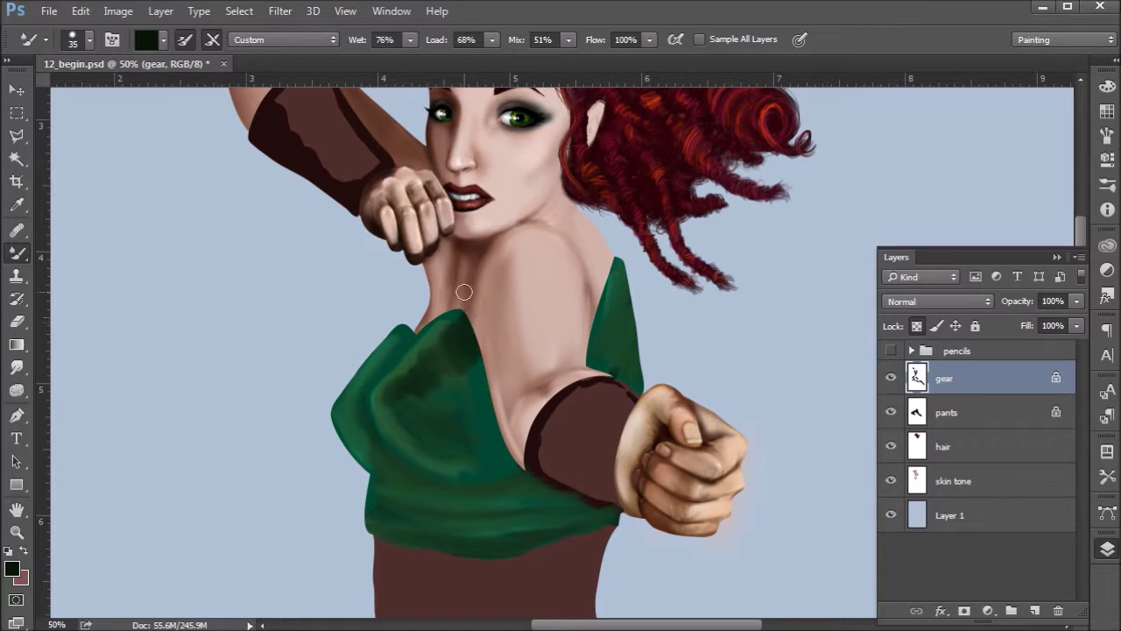
{"action": "left_click_drag", "start_coordinate": [456, 329], "coordinate": [466, 327]}
- Darken the green top's outline along the far cup, the lower hem and the back panel with a smaller brush
{"action": "mouse_move", "coordinate": [387, 340]}
{"action": "left_mouse_down"}
{"action": "mouse_move", "coordinate": [328, 427]}
{"action": "mouse_move", "coordinate": [369, 377]}
{"action": "mouse_move", "coordinate": [338, 397]}
{"action": "mouse_move", "coordinate": [343, 476]}
{"action": "mouse_move", "coordinate": [330, 390]}
{"action": "mouse_move", "coordinate": [351, 479]}
{"action": "mouse_move", "coordinate": [324, 405]}
{"action": "mouse_move", "coordinate": [347, 453]}
{"action": "mouse_move", "coordinate": [332, 432]}
{"action": "mouse_move", "coordinate": [361, 464]}
{"action": "mouse_move", "coordinate": [330, 424]}
{"action": "mouse_move", "coordinate": [403, 493]}
{"action": "mouse_move", "coordinate": [395, 442]}
{"action": "mouse_move", "coordinate": [358, 521]}
{"action": "mouse_move", "coordinate": [367, 476]}
{"action": "mouse_move", "coordinate": [374, 545]}
{"action": "mouse_move", "coordinate": [446, 570]}
{"action": "mouse_move", "coordinate": [373, 455]}
{"action": "mouse_move", "coordinate": [384, 529]}
{"action": "mouse_move", "coordinate": [402, 531]}
{"action": "mouse_move", "coordinate": [357, 515]}
{"action": "mouse_move", "coordinate": [378, 520]}
{"action": "mouse_move", "coordinate": [361, 479]}
{"action": "left_mouse_up"}
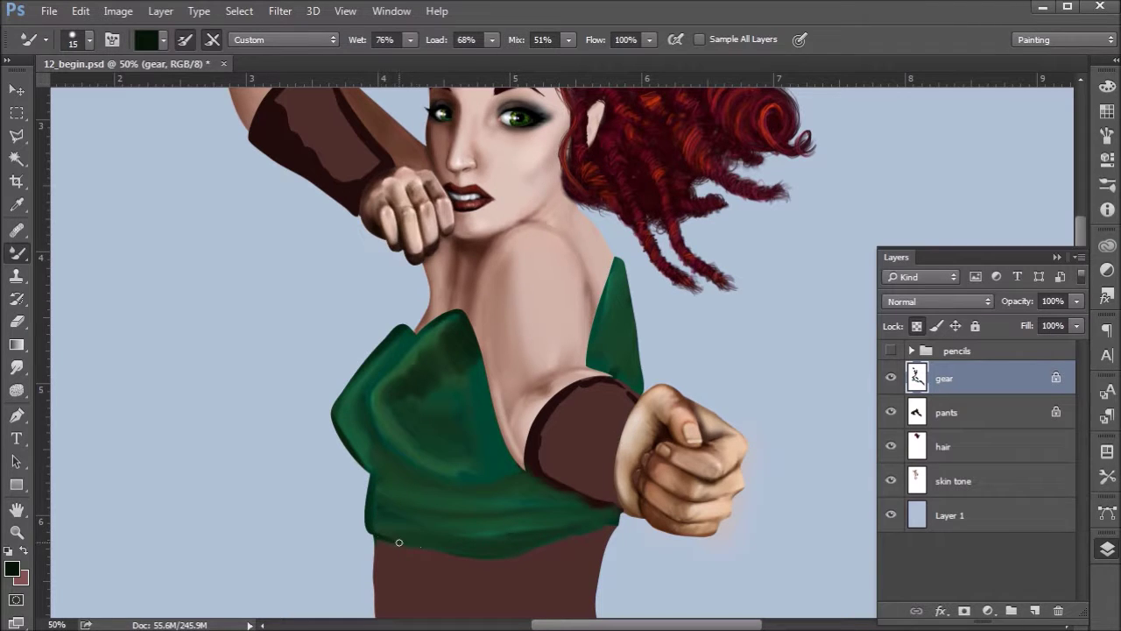
{"action": "left_click_drag", "start_coordinate": [445, 552], "coordinate": [463, 554]}
{"action": "left_click_drag", "start_coordinate": [528, 554], "coordinate": [620, 522]}
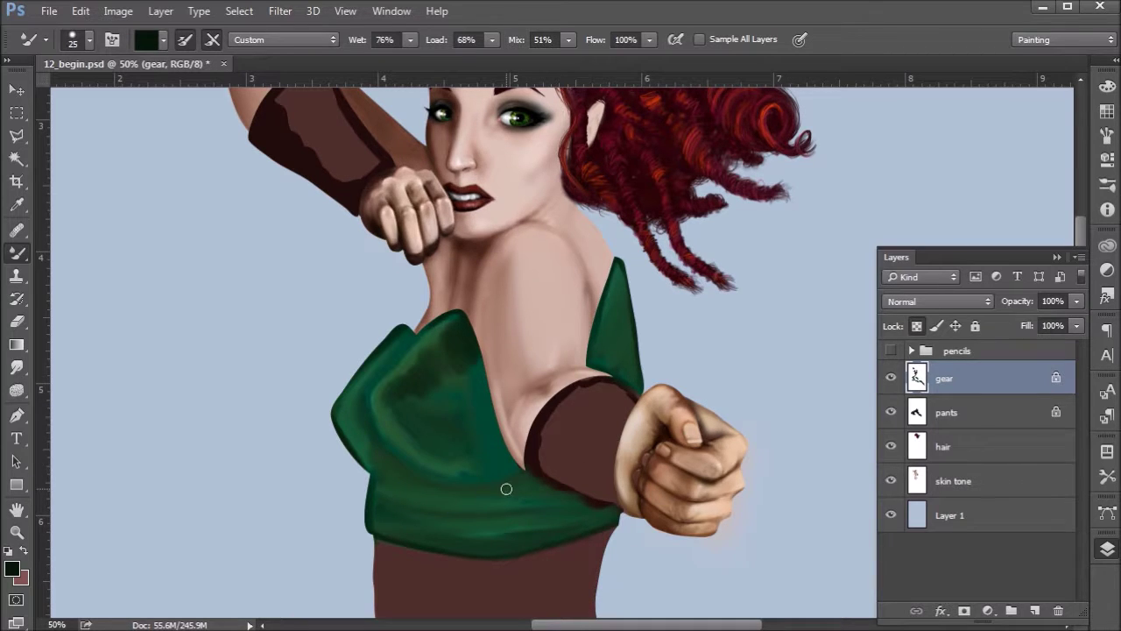
- Blend deep shadows on the lower band beneath the arm and both cups, and at the band's front end
{"action": "mouse_move", "coordinate": [508, 470]}
{"action": "left_mouse_down"}
{"action": "mouse_move", "coordinate": [513, 480]}
{"action": "mouse_move", "coordinate": [544, 476]}
{"action": "mouse_move", "coordinate": [480, 495]}
{"action": "mouse_move", "coordinate": [552, 480]}
{"action": "mouse_move", "coordinate": [494, 498]}
{"action": "mouse_move", "coordinate": [559, 483]}
{"action": "mouse_move", "coordinate": [531, 496]}
{"action": "mouse_move", "coordinate": [577, 487]}
{"action": "mouse_move", "coordinate": [561, 494]}
{"action": "mouse_move", "coordinate": [583, 495]}
{"action": "mouse_move", "coordinate": [573, 509]}
{"action": "mouse_move", "coordinate": [608, 508]}
{"action": "mouse_move", "coordinate": [581, 520]}
{"action": "mouse_move", "coordinate": [612, 511]}
{"action": "mouse_move", "coordinate": [514, 519]}
{"action": "mouse_move", "coordinate": [582, 504]}
{"action": "mouse_move", "coordinate": [505, 501]}
{"action": "mouse_move", "coordinate": [547, 481]}
{"action": "mouse_move", "coordinate": [496, 440]}
{"action": "left_mouse_up"}
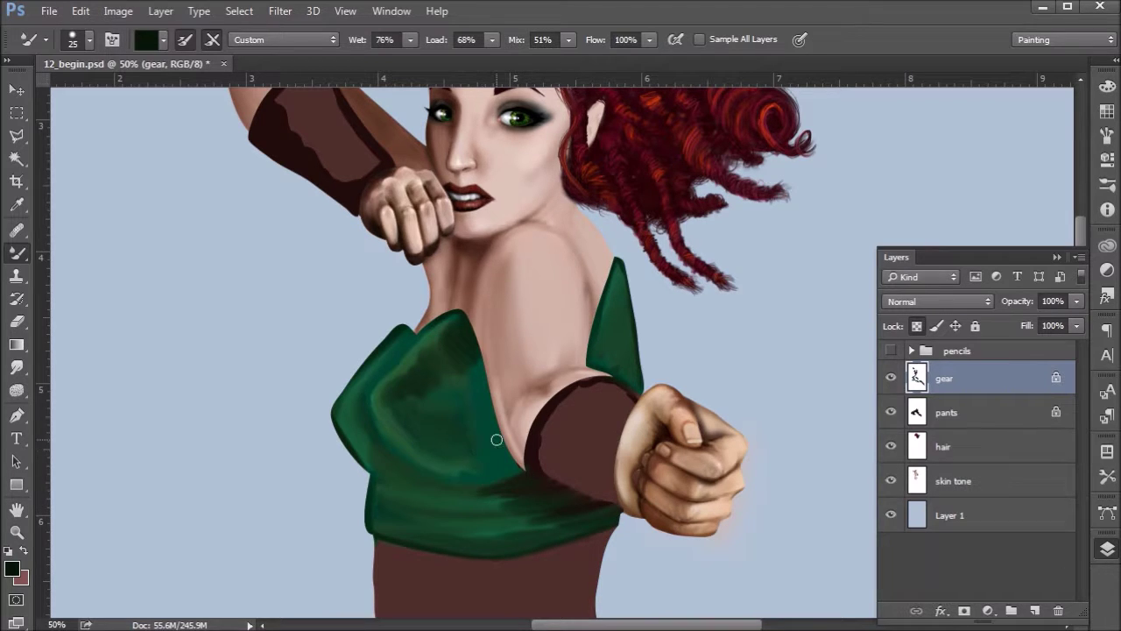
{"action": "mouse_move", "coordinate": [507, 489]}
{"action": "left_mouse_down"}
{"action": "mouse_move", "coordinate": [424, 479]}
{"action": "mouse_move", "coordinate": [478, 483]}
{"action": "mouse_move", "coordinate": [396, 460]}
{"action": "mouse_move", "coordinate": [450, 481]}
{"action": "mouse_move", "coordinate": [435, 487]}
{"action": "mouse_move", "coordinate": [373, 409]}
{"action": "left_mouse_up"}
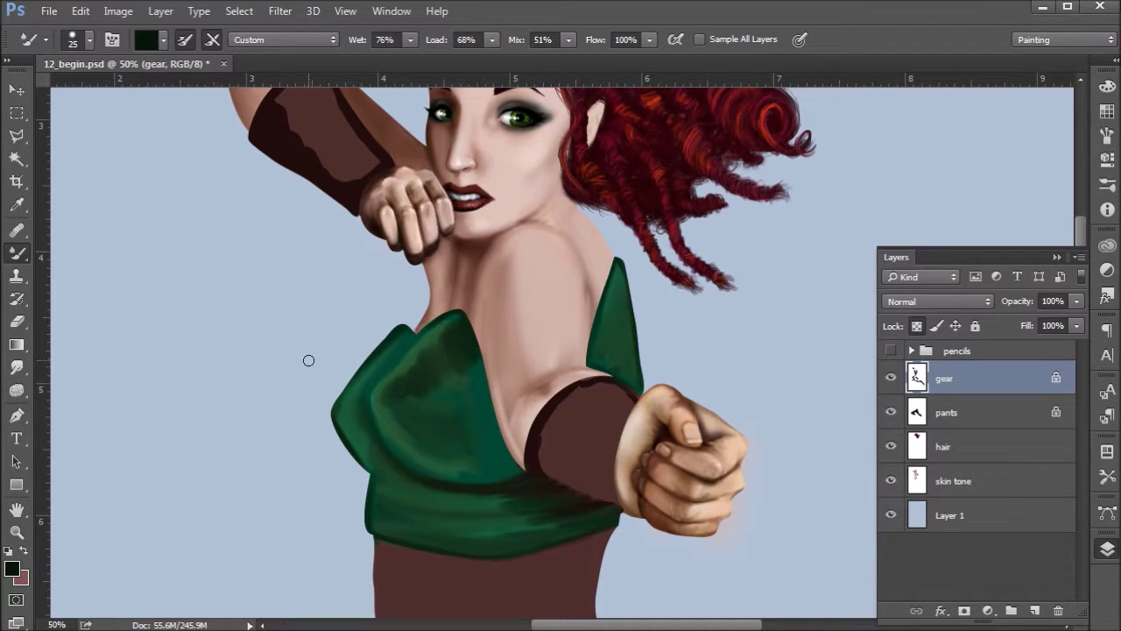
{"action": "mouse_move", "coordinate": [393, 479]}
{"action": "left_mouse_down"}
{"action": "mouse_move", "coordinate": [431, 499]}
{"action": "mouse_move", "coordinate": [380, 472]}
{"action": "mouse_move", "coordinate": [473, 496]}
{"action": "left_mouse_up"}
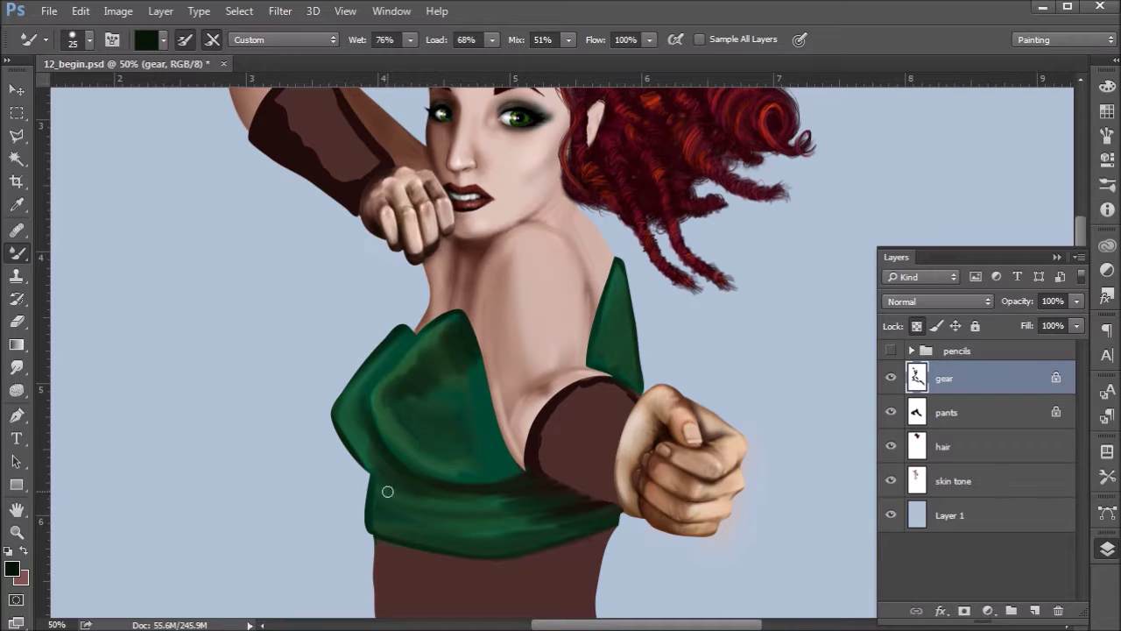
{"action": "mouse_move", "coordinate": [381, 521]}
{"action": "left_mouse_down"}
{"action": "mouse_move", "coordinate": [433, 531]}
{"action": "mouse_move", "coordinate": [424, 524]}
{"action": "mouse_move", "coordinate": [449, 521]}
{"action": "mouse_move", "coordinate": [406, 493]}
{"action": "left_mouse_up"}
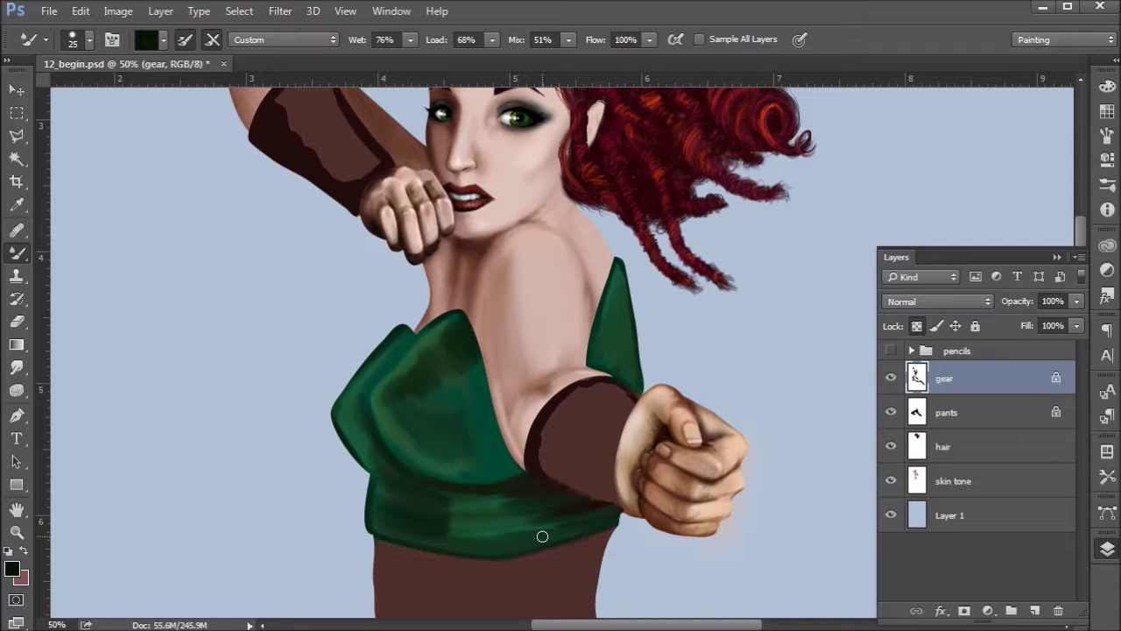
- Shade the near cup's underside and side, and reduce the brush size to 30 to darken the far cup
{"action": "mouse_move", "coordinate": [398, 410]}
{"action": "left_mouse_down"}
{"action": "mouse_move", "coordinate": [424, 450]}
{"action": "mouse_move", "coordinate": [436, 441]}
{"action": "mouse_move", "coordinate": [456, 456]}
{"action": "mouse_move", "coordinate": [450, 464]}
{"action": "mouse_move", "coordinate": [484, 471]}
{"action": "mouse_move", "coordinate": [444, 463]}
{"action": "mouse_move", "coordinate": [493, 455]}
{"action": "mouse_move", "coordinate": [466, 452]}
{"action": "mouse_move", "coordinate": [493, 455]}
{"action": "mouse_move", "coordinate": [481, 475]}
{"action": "mouse_move", "coordinate": [485, 440]}
{"action": "mouse_move", "coordinate": [468, 409]}
{"action": "mouse_move", "coordinate": [498, 464]}
{"action": "left_mouse_up"}
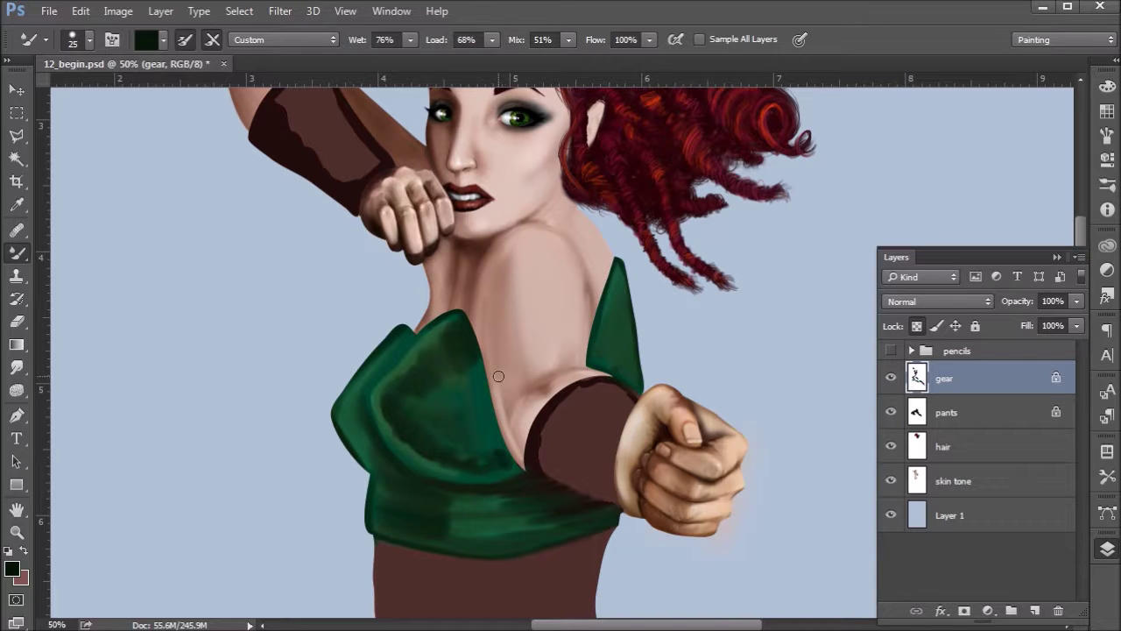
{"action": "mouse_move", "coordinate": [497, 455]}
{"action": "left_mouse_down"}
{"action": "mouse_move", "coordinate": [525, 455]}
{"action": "mouse_move", "coordinate": [481, 462]}
{"action": "mouse_move", "coordinate": [510, 425]}
{"action": "mouse_move", "coordinate": [477, 450]}
{"action": "mouse_move", "coordinate": [516, 396]}
{"action": "mouse_move", "coordinate": [473, 438]}
{"action": "mouse_move", "coordinate": [510, 389]}
{"action": "mouse_move", "coordinate": [480, 419]}
{"action": "mouse_move", "coordinate": [481, 399]}
{"action": "mouse_move", "coordinate": [486, 436]}
{"action": "mouse_move", "coordinate": [524, 451]}
{"action": "mouse_move", "coordinate": [505, 426]}
{"action": "mouse_move", "coordinate": [461, 457]}
{"action": "mouse_move", "coordinate": [445, 446]}
{"action": "mouse_move", "coordinate": [504, 434]}
{"action": "mouse_move", "coordinate": [503, 394]}
{"action": "mouse_move", "coordinate": [462, 435]}
{"action": "mouse_move", "coordinate": [479, 446]}
{"action": "mouse_move", "coordinate": [513, 436]}
{"action": "left_mouse_up"}
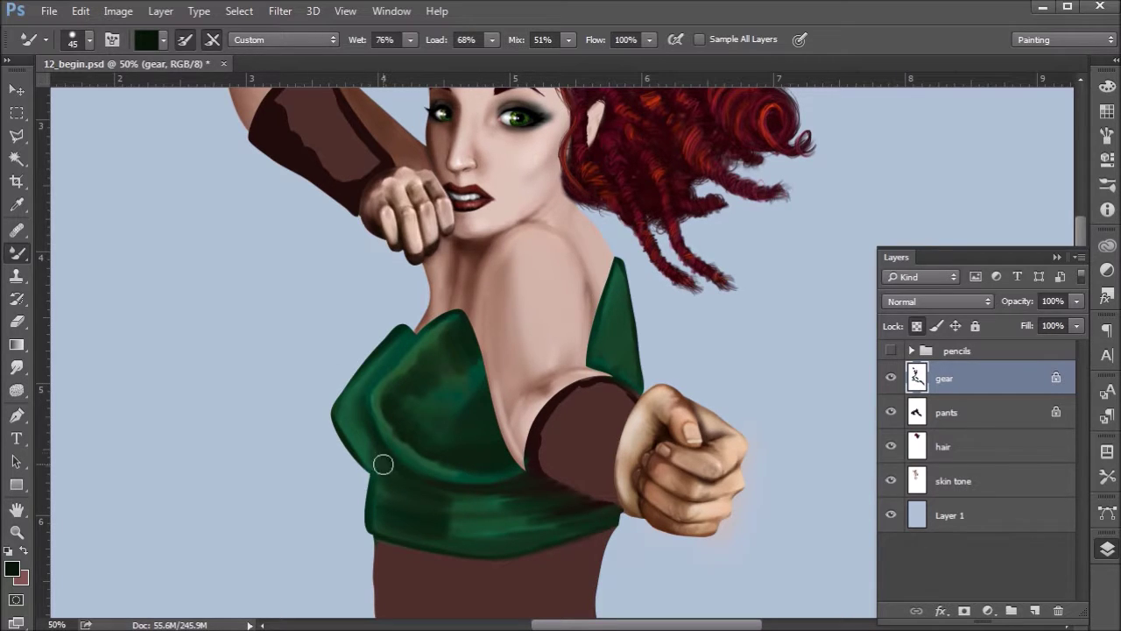
{"action": "key", "text": "bracketleft"}
{"action": "key", "text": "bracketleft"}
{"action": "key", "text": "bracketleft"}
{"action": "mouse_move", "coordinate": [354, 417]}
{"action": "left_mouse_down"}
{"action": "mouse_move", "coordinate": [375, 454]}
{"action": "mouse_move", "coordinate": [353, 420]}
{"action": "mouse_move", "coordinate": [361, 402]}
{"action": "left_mouse_up"}
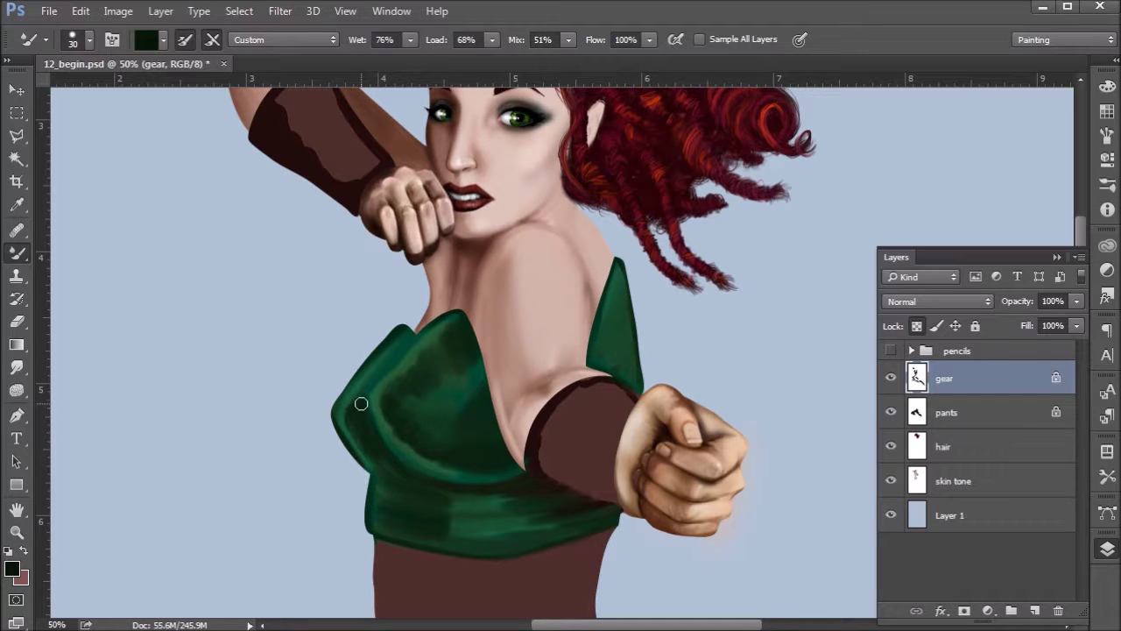
{"action": "mouse_move", "coordinate": [373, 460]}
{"action": "left_mouse_down"}
{"action": "mouse_move", "coordinate": [358, 403]}
{"action": "mouse_move", "coordinate": [368, 387]}
{"action": "left_mouse_up"}
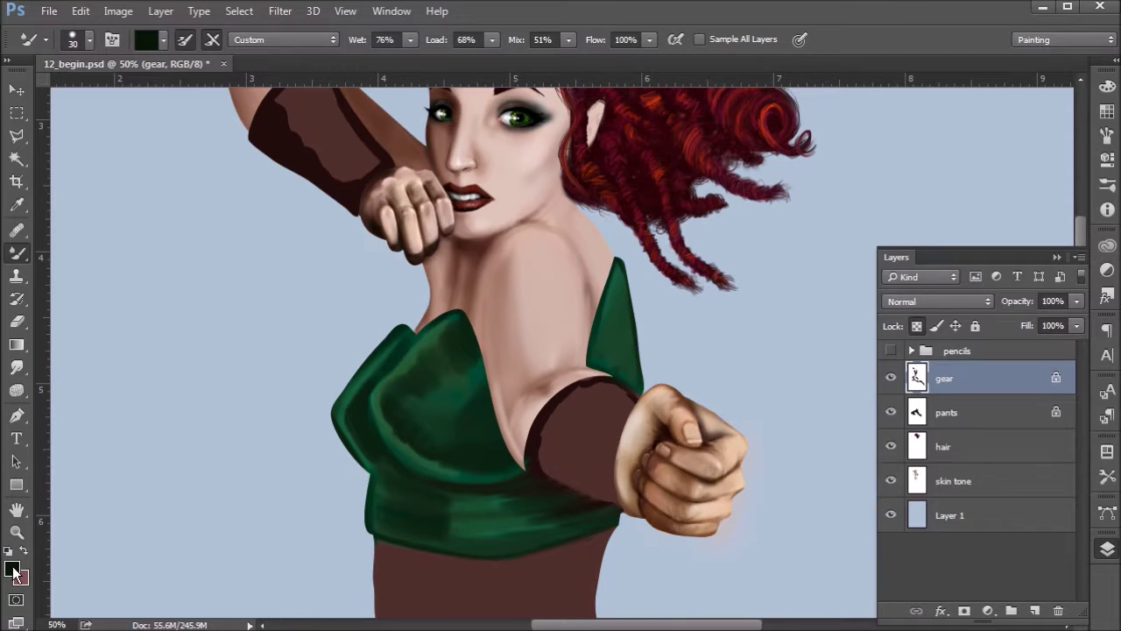
- Sample a green from the eye and brighten it to olive green, hex 566f25, as the foreground colour
{"action": "left_click", "coordinate": [12, 570]}
{"action": "left_click_drag", "start_coordinate": [833, 446], "coordinate": [864, 372]}
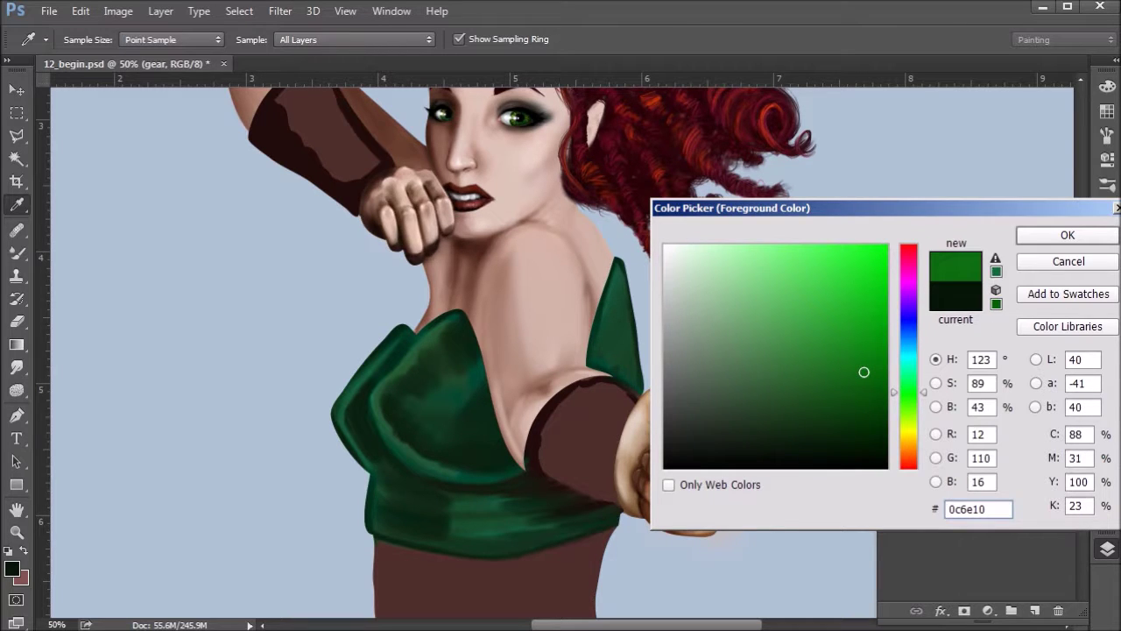
{"action": "left_click", "coordinate": [523, 119]}
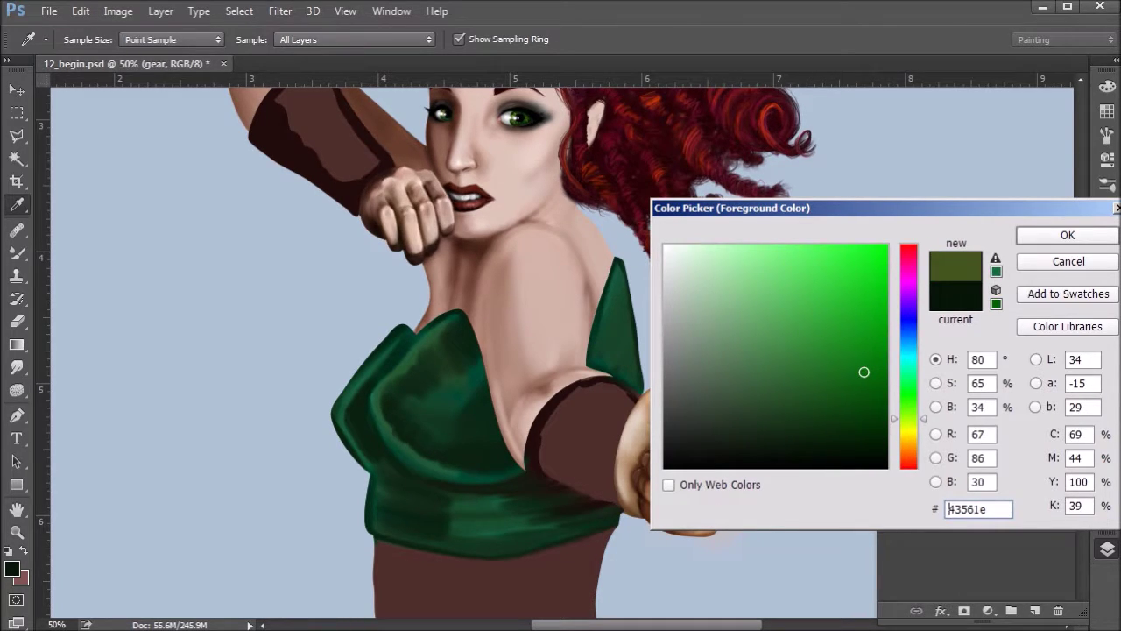
{"action": "left_click_drag", "start_coordinate": [814, 392], "coordinate": [812, 370]}
{"action": "left_click", "coordinate": [1064, 236]}
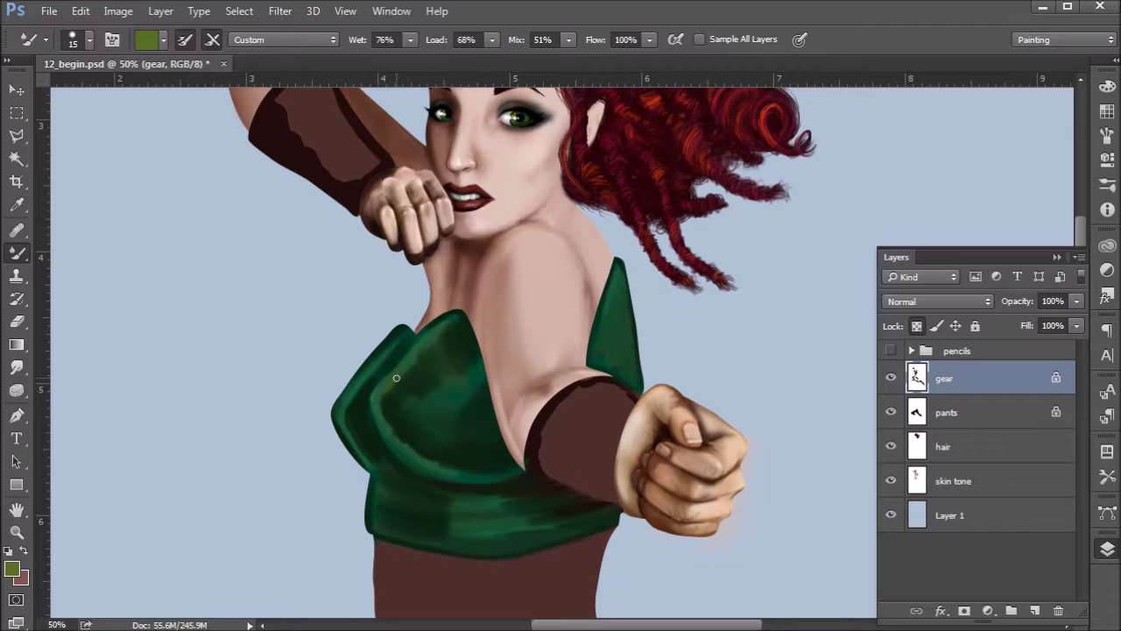
- Blend olive-green highlights across the near cup's upper edge and middle with a 15-pixel Mixer Brush
{"action": "left_click_drag", "start_coordinate": [411, 366], "coordinate": [428, 343]}
{"action": "mouse_move", "coordinate": [415, 401]}
{"action": "left_mouse_down"}
{"action": "mouse_move", "coordinate": [438, 418]}
{"action": "mouse_move", "coordinate": [443, 385]}
{"action": "left_mouse_up"}
{"action": "mouse_move", "coordinate": [453, 415]}
{"action": "left_mouse_down"}
{"action": "mouse_move", "coordinate": [459, 379]}
{"action": "mouse_move", "coordinate": [466, 417]}
{"action": "mouse_move", "coordinate": [468, 372]}
{"action": "mouse_move", "coordinate": [478, 404]}
{"action": "mouse_move", "coordinate": [474, 363]}
{"action": "mouse_move", "coordinate": [486, 410]}
{"action": "left_mouse_up"}
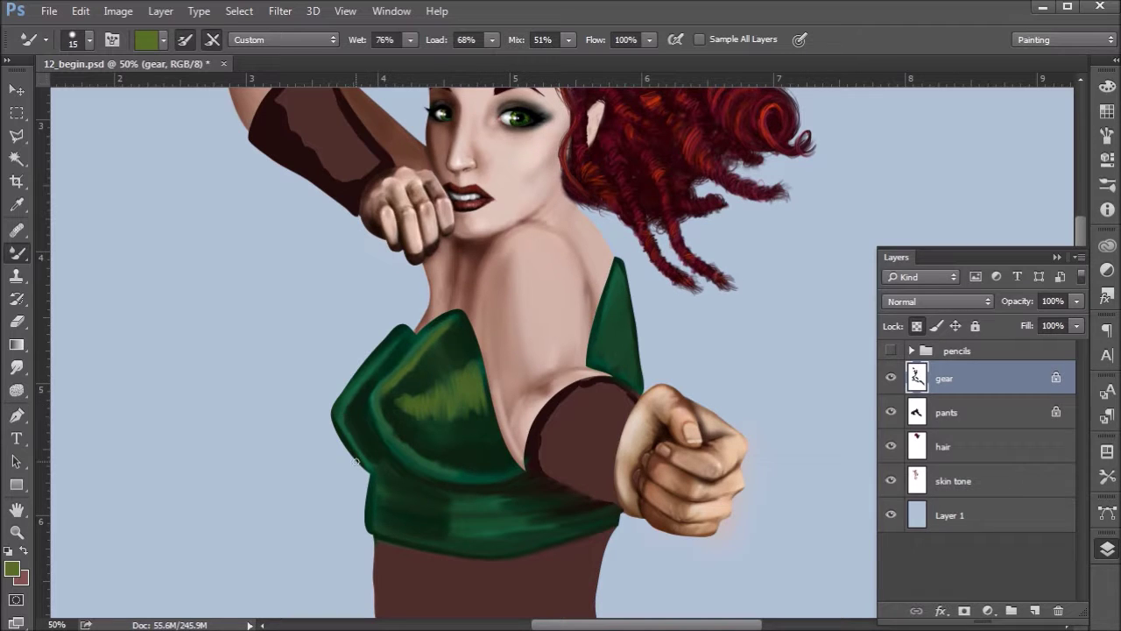
- Add olive-green highlights to the far cup, the folds of the lower band and the back panel
{"action": "left_click_drag", "start_coordinate": [342, 407], "coordinate": [363, 383]}
{"action": "mouse_move", "coordinate": [388, 532]}
{"action": "left_mouse_down"}
{"action": "mouse_move", "coordinate": [524, 543]}
{"action": "mouse_move", "coordinate": [612, 506]}
{"action": "left_mouse_up"}
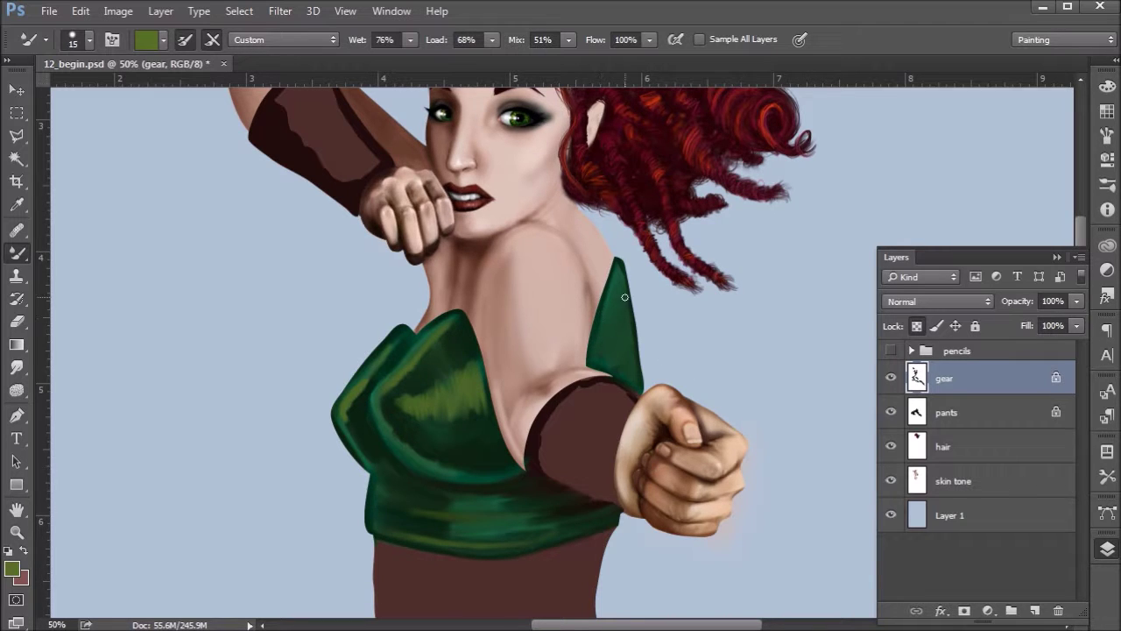
{"action": "mouse_move", "coordinate": [616, 275]}
{"action": "left_mouse_down"}
{"action": "mouse_move", "coordinate": [610, 294]}
{"action": "mouse_move", "coordinate": [615, 282]}
{"action": "mouse_move", "coordinate": [633, 356]}
{"action": "left_mouse_up"}
{"action": "left_click", "coordinate": [17, 369]}
{"action": "right_click", "coordinate": [19, 372]}
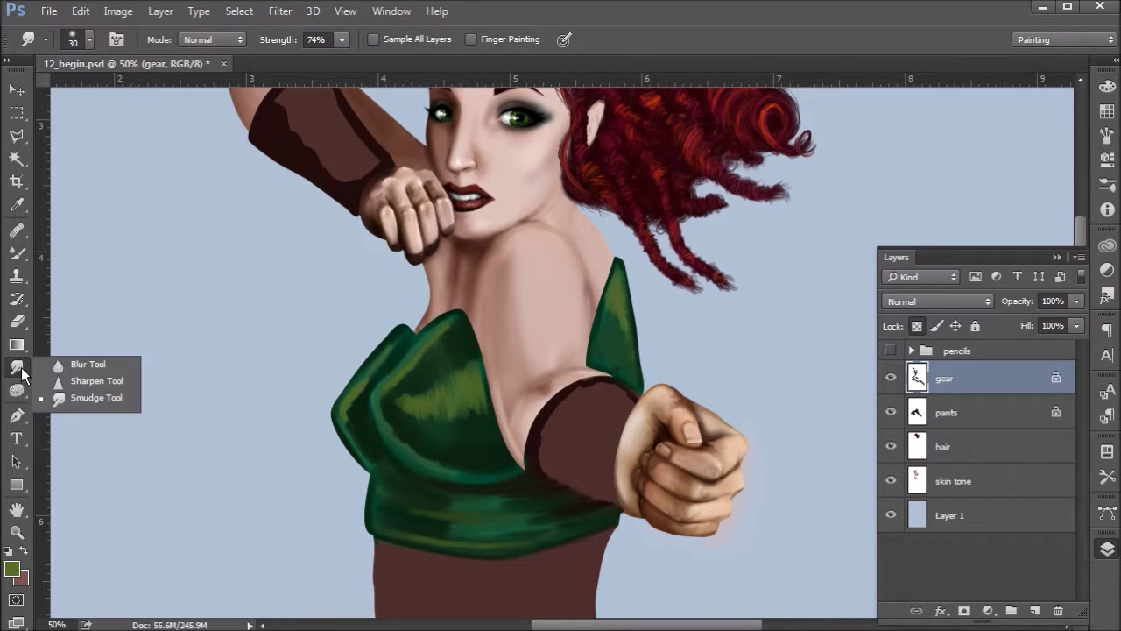
{"action": "left_click", "coordinate": [95, 393]}
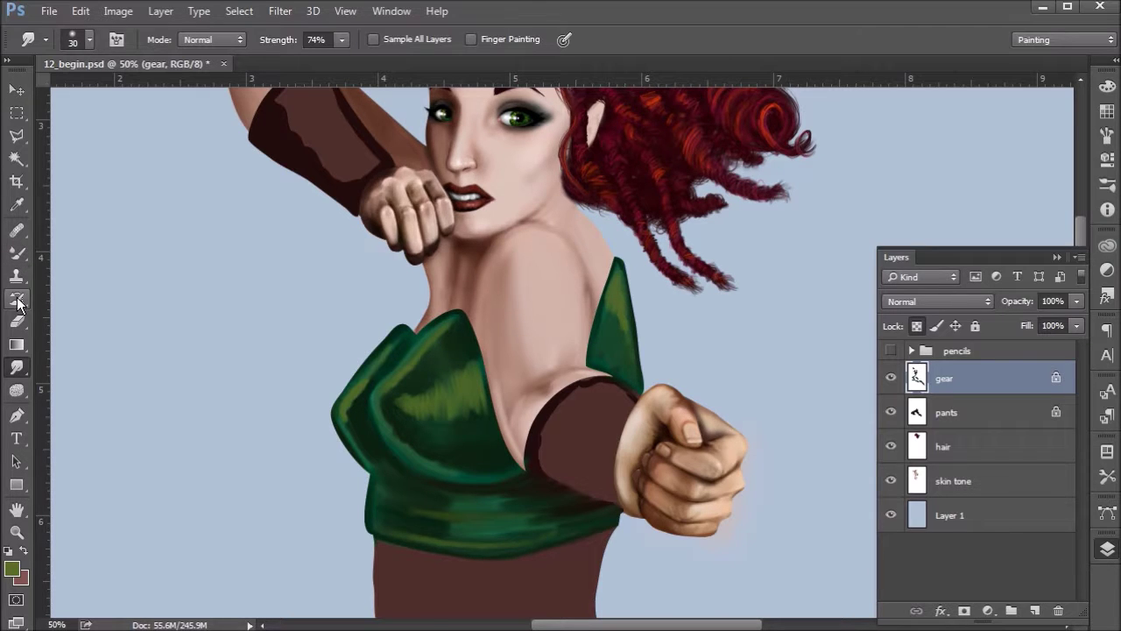
- Switch to the regular Brush tool and load its line tool preset
{"action": "left_click", "coordinate": [17, 256]}
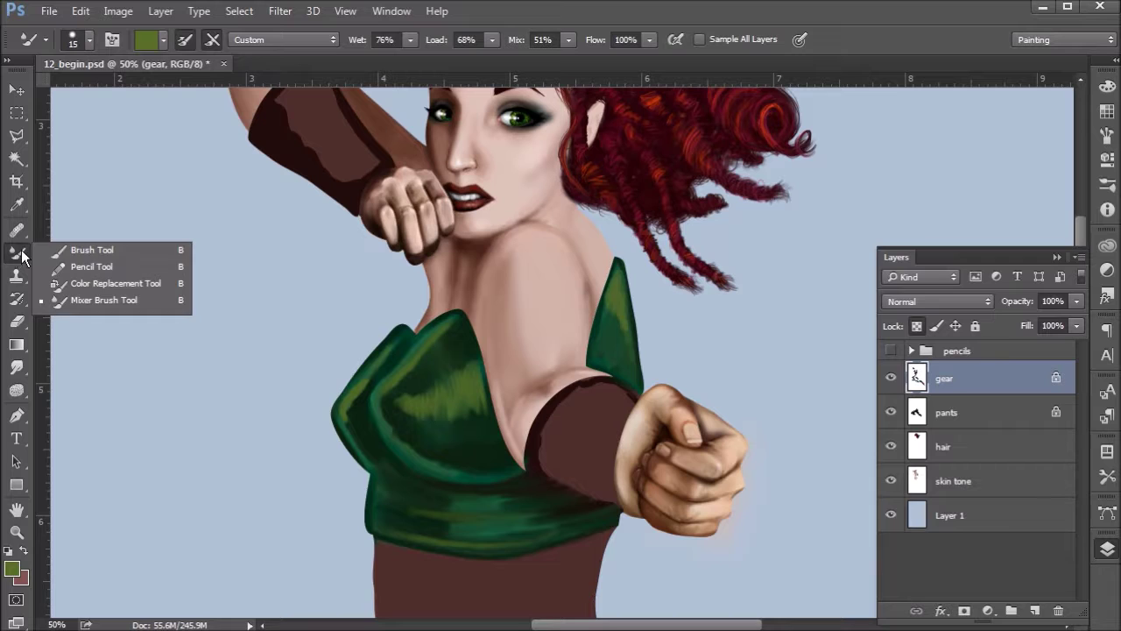
{"action": "left_click", "coordinate": [96, 247]}
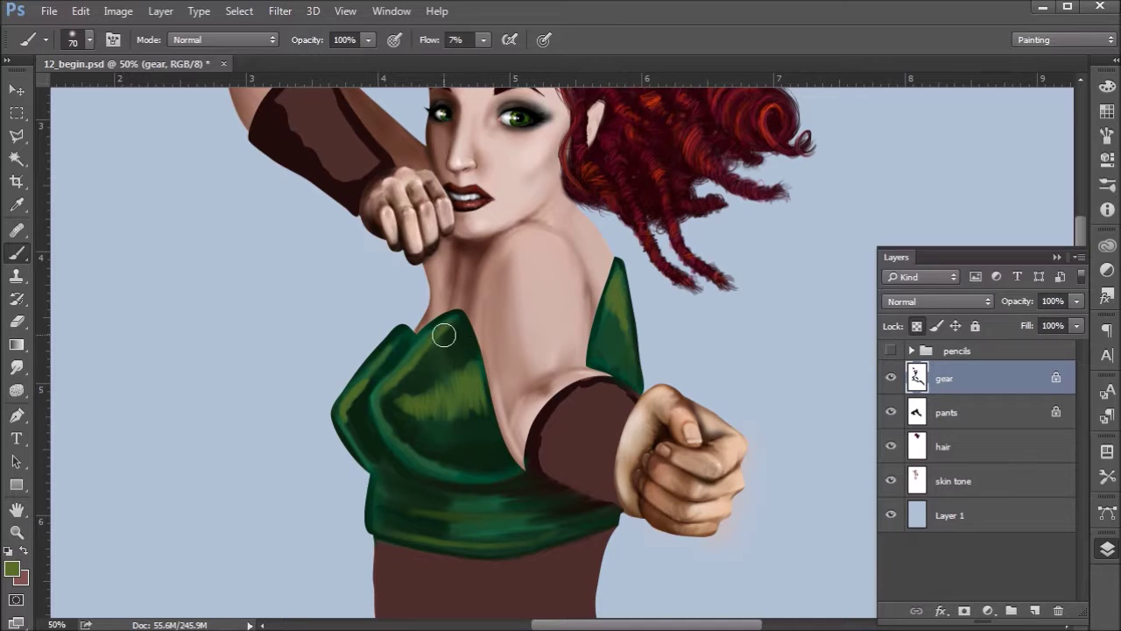
{"action": "left_click", "coordinate": [87, 40]}
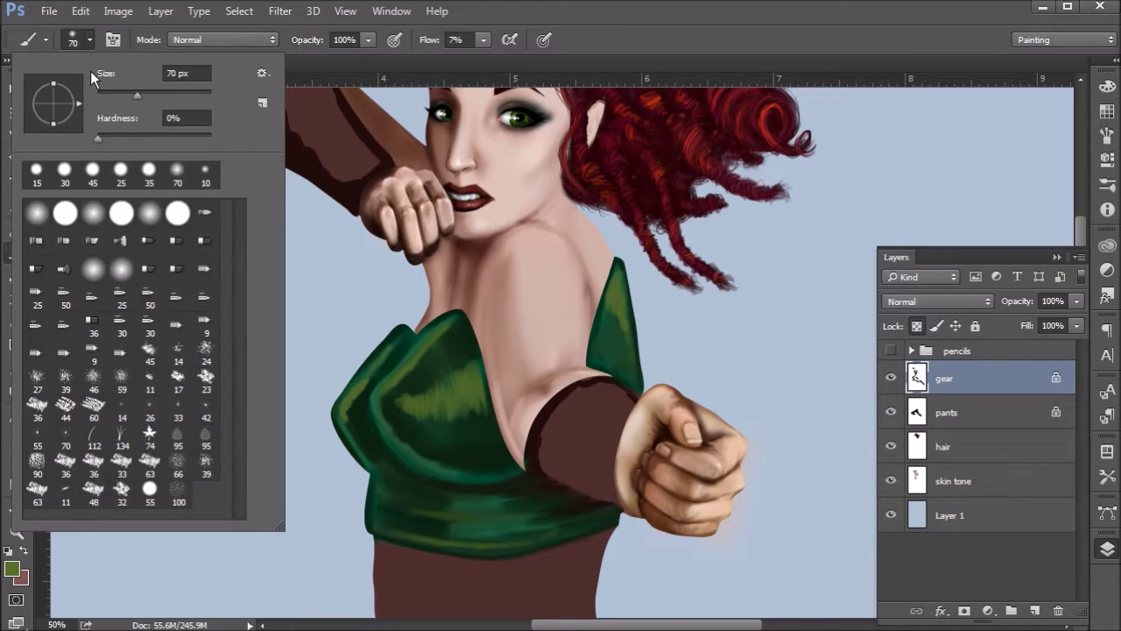
{"action": "left_click", "coordinate": [46, 40]}
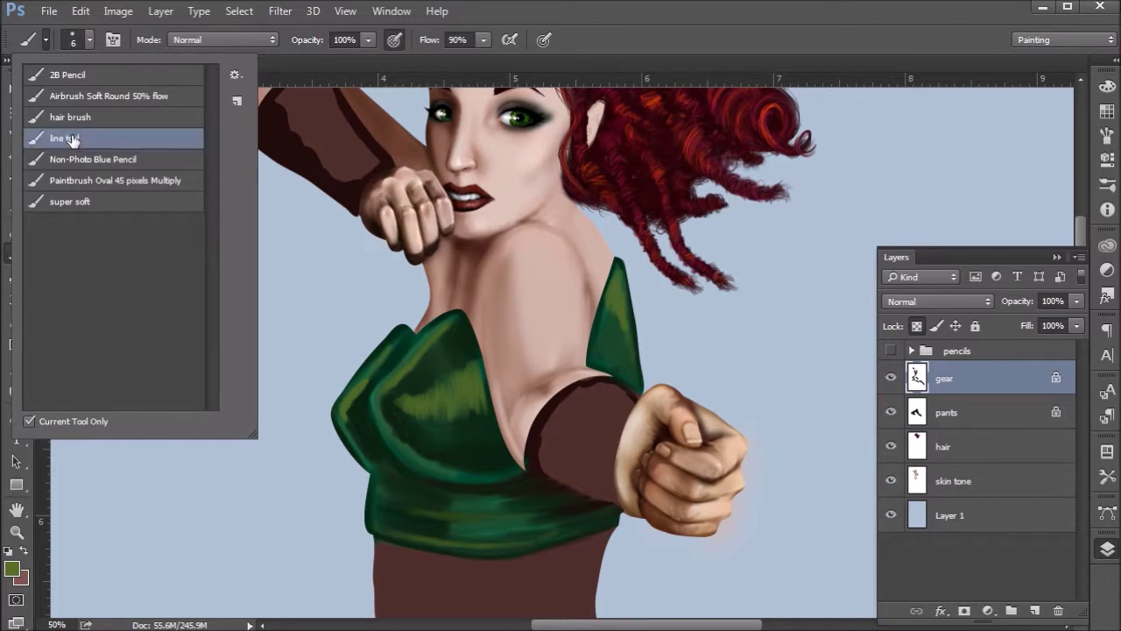
{"action": "left_click", "coordinate": [75, 140]}
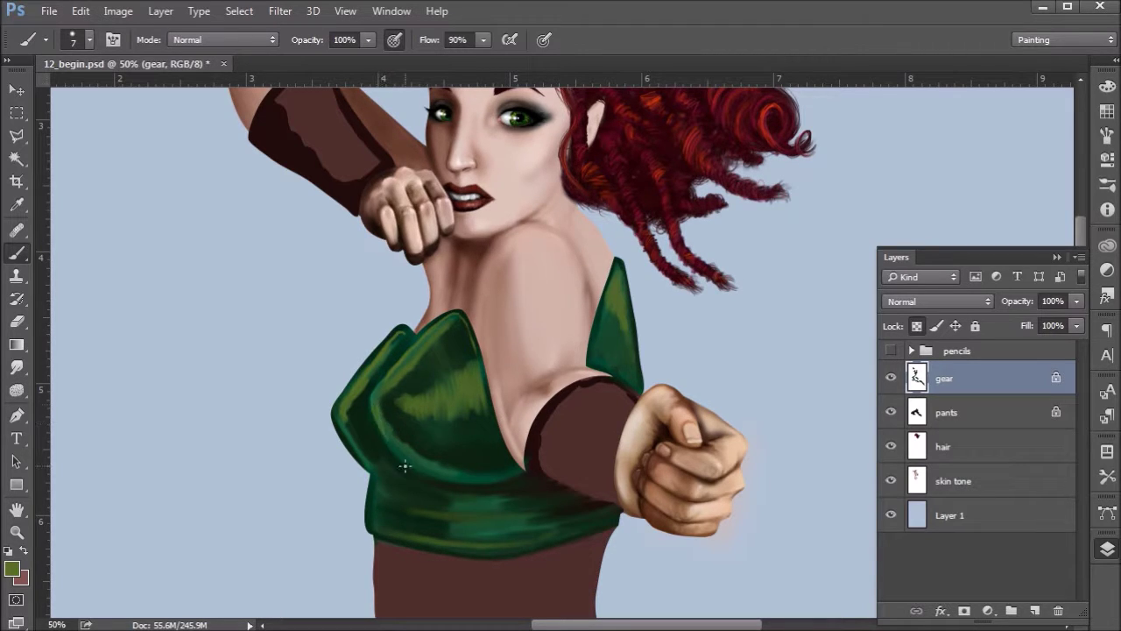
- Draw a thin olive-green rim line along the near cup's lower edge, and set the brush mode to Lighten
{"action": "mouse_move", "coordinate": [383, 429]}
{"action": "left_mouse_down"}
{"action": "mouse_move", "coordinate": [410, 461]}
{"action": "mouse_move", "coordinate": [458, 483]}
{"action": "left_mouse_up"}
{"action": "left_click", "coordinate": [229, 40]}
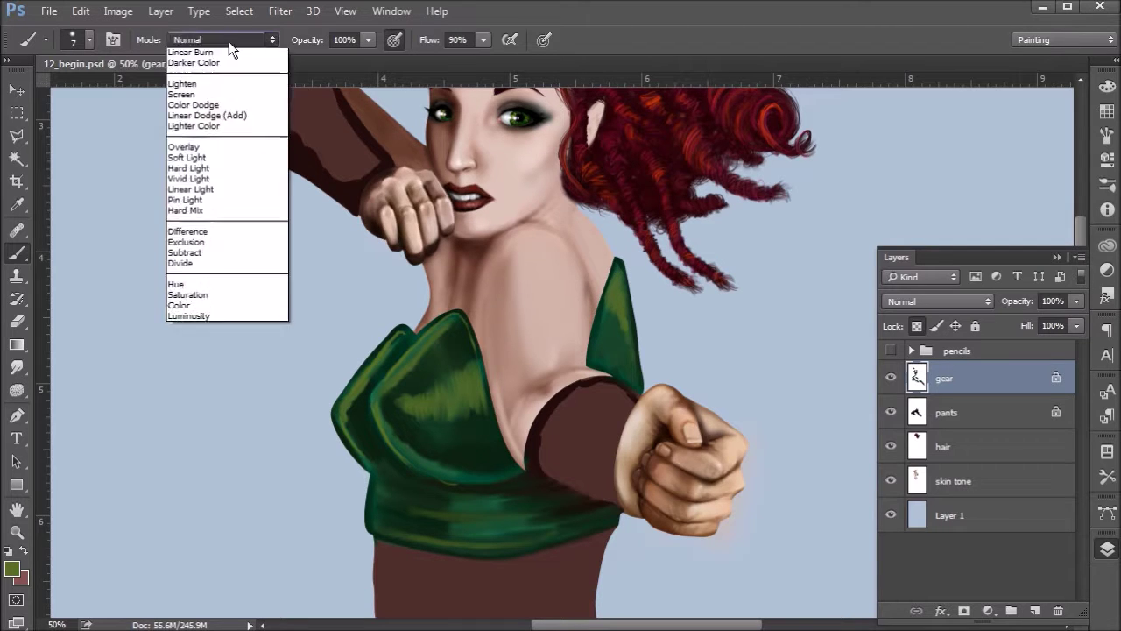
{"action": "left_click", "coordinate": [224, 171]}
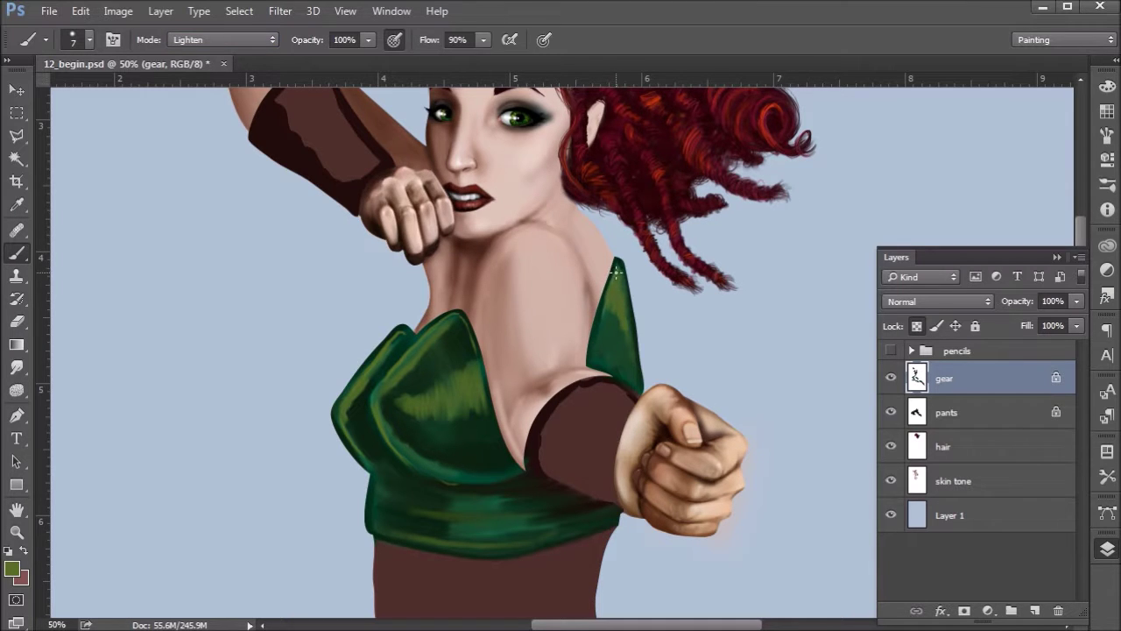
- Set the brush mode to Screen and draw thin rim highlights along the cups and the lower band's front and bottom edges
{"action": "left_click", "coordinate": [207, 39]}
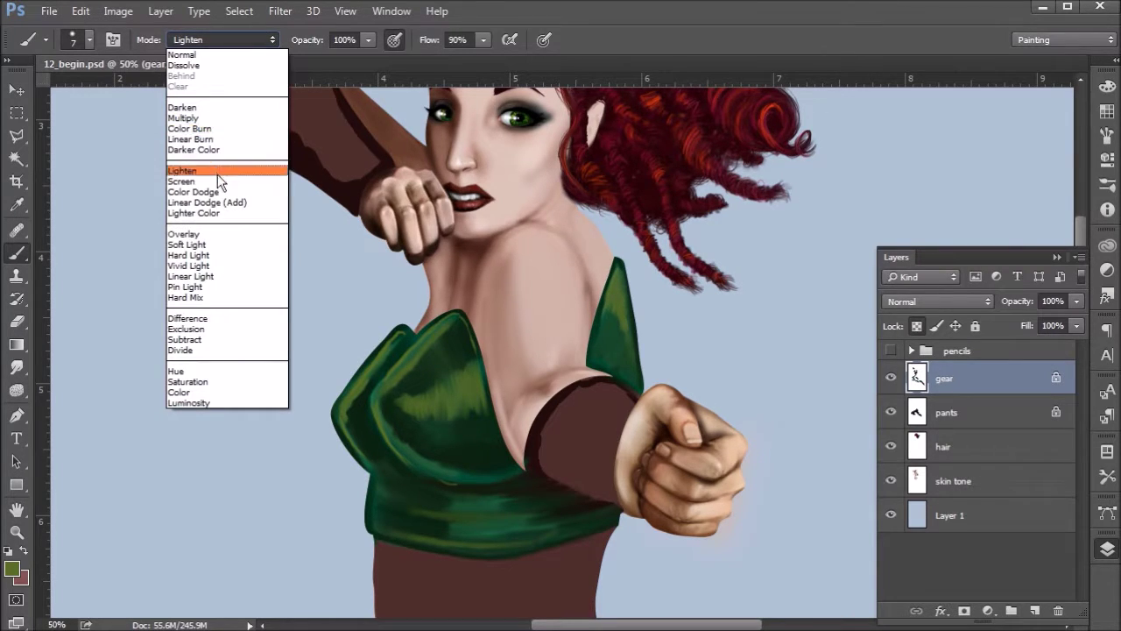
{"action": "left_click", "coordinate": [219, 183]}
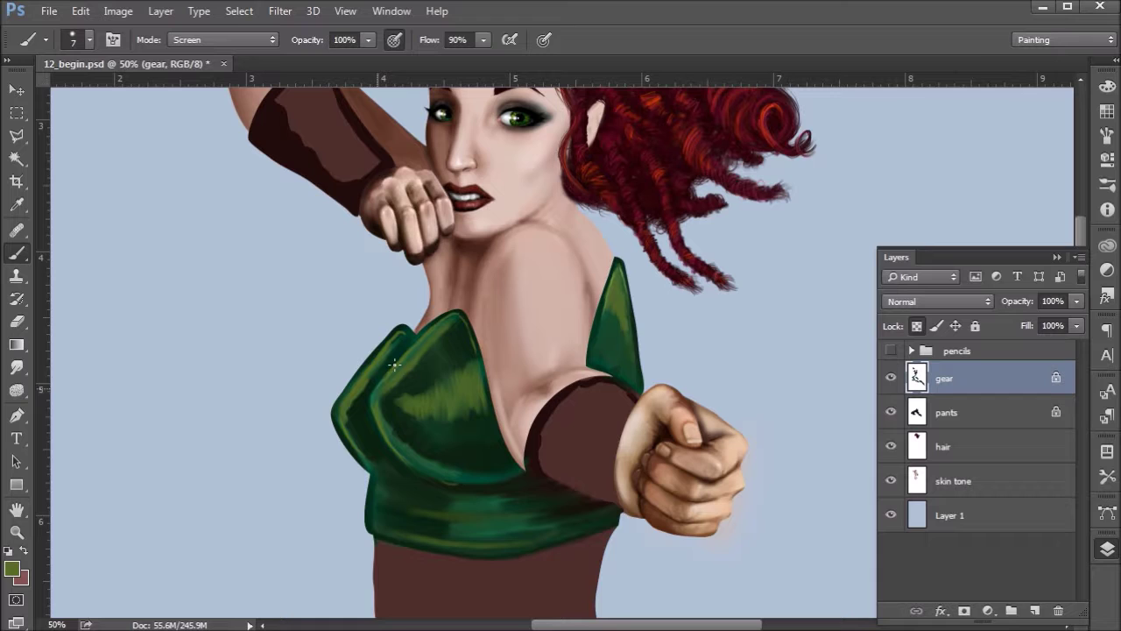
{"action": "mouse_move", "coordinate": [381, 388]}
{"action": "left_mouse_down"}
{"action": "mouse_move", "coordinate": [456, 317]}
{"action": "mouse_move", "coordinate": [451, 407]}
{"action": "mouse_move", "coordinate": [369, 336]}
{"action": "mouse_move", "coordinate": [398, 333]}
{"action": "mouse_move", "coordinate": [348, 393]}
{"action": "mouse_move", "coordinate": [327, 448]}
{"action": "mouse_move", "coordinate": [345, 497]}
{"action": "mouse_move", "coordinate": [341, 417]}
{"action": "left_mouse_up"}
{"action": "left_click_drag", "start_coordinate": [382, 469], "coordinate": [372, 524]}
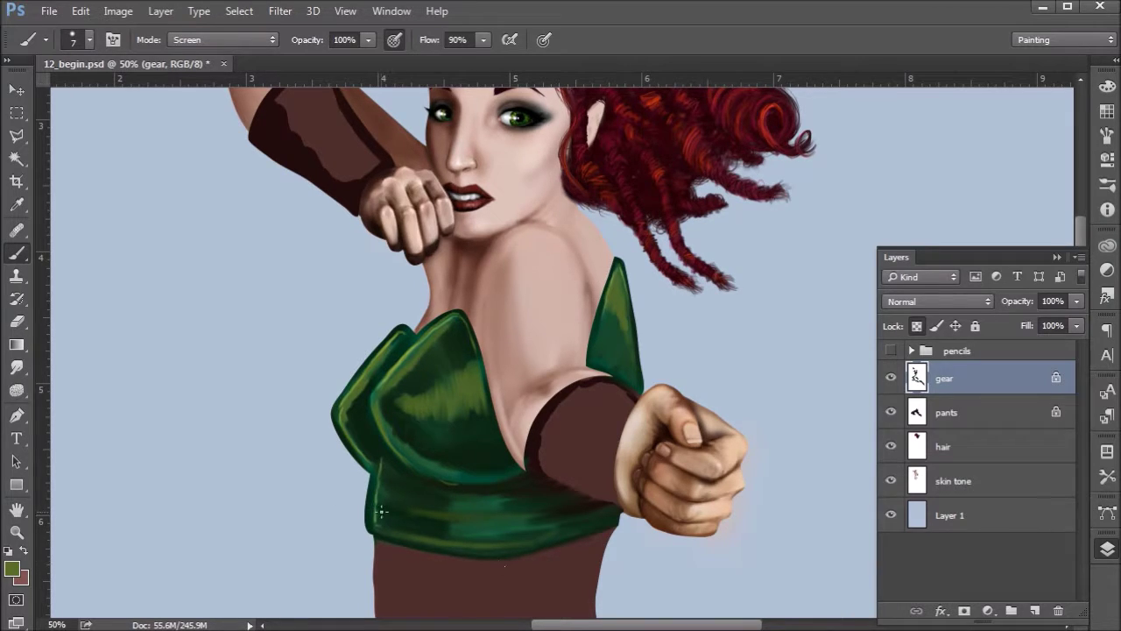
{"action": "left_click_drag", "start_coordinate": [377, 528], "coordinate": [496, 548]}
- Sample the dark green #0a2111 from the top, set the brush mode to Multiply and darken the lower band's bottom edge with thin strokes
{"action": "left_click", "coordinate": [12, 570]}
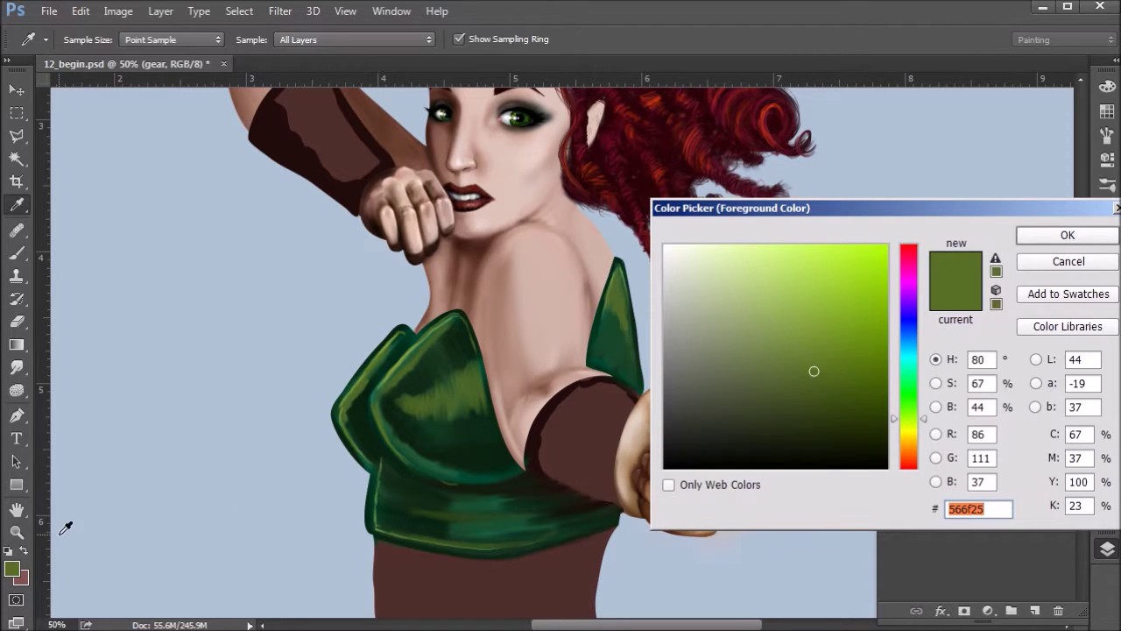
{"action": "left_click", "coordinate": [384, 417]}
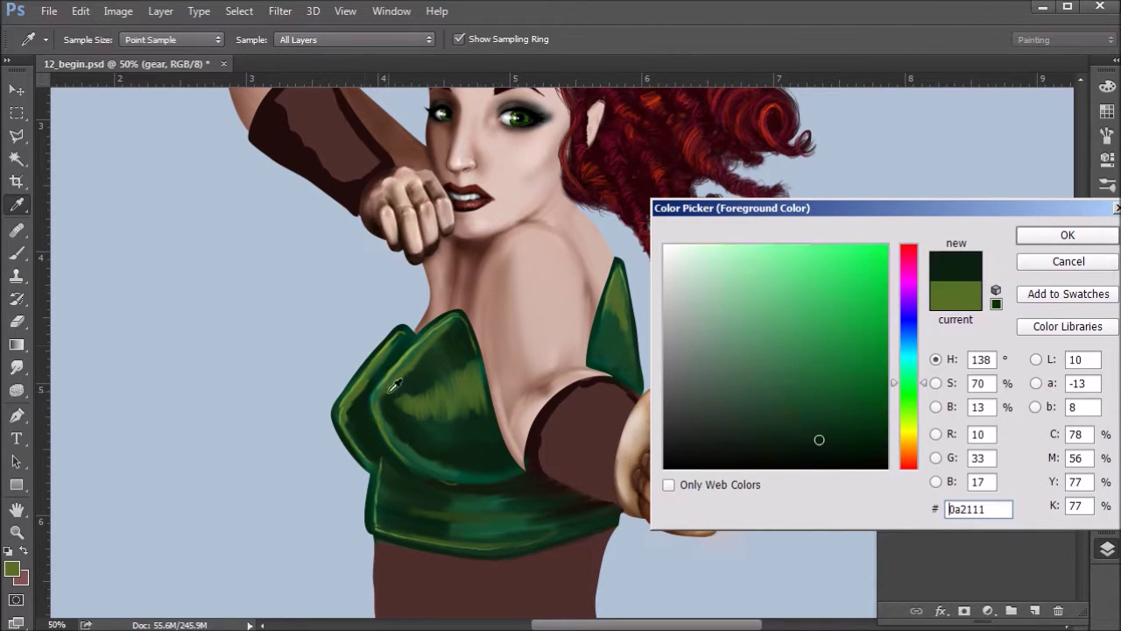
{"action": "left_click", "coordinate": [1045, 243]}
{"action": "left_click", "coordinate": [213, 41]}
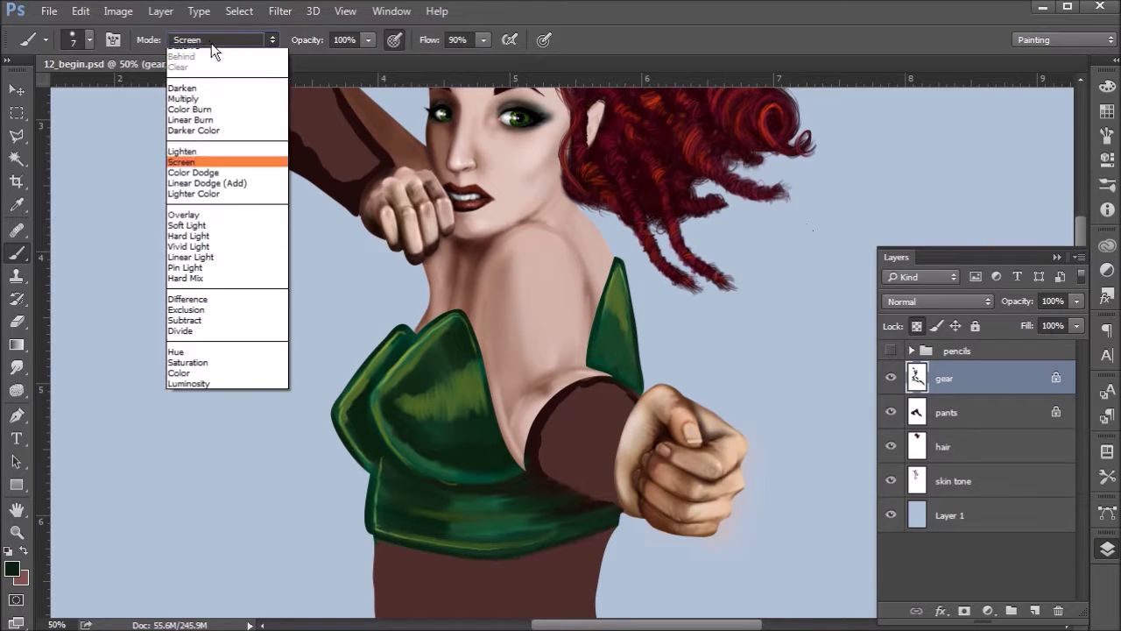
{"action": "left_click", "coordinate": [216, 118]}
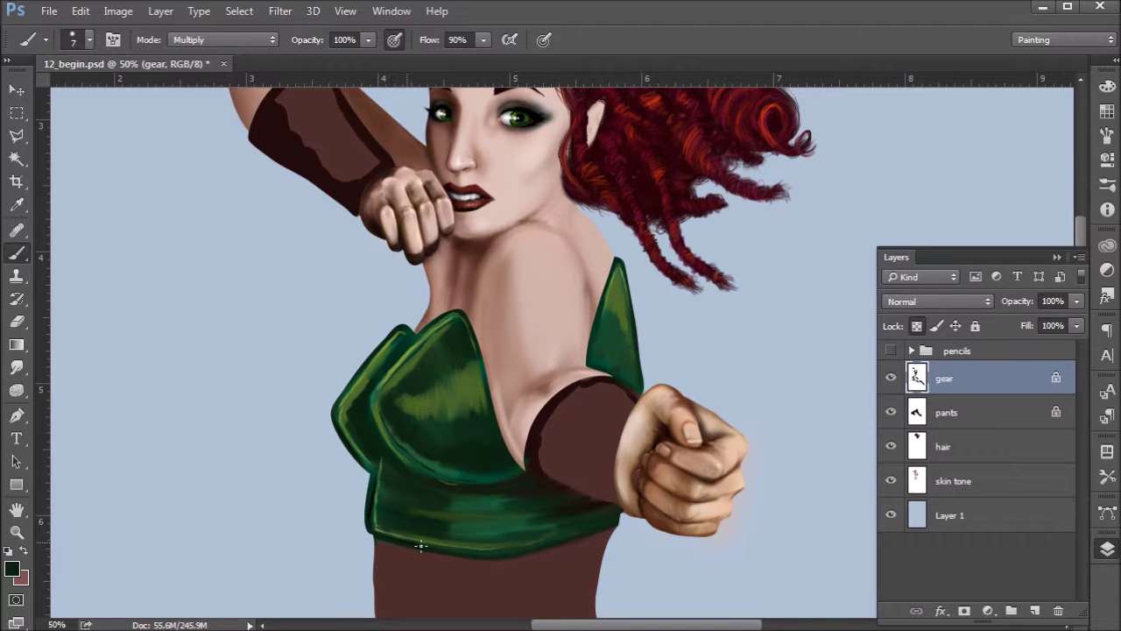
{"action": "left_click_drag", "start_coordinate": [449, 553], "coordinate": [519, 551]}
- Smudge the rim highlights of the cups and lower band inward into short fold streaks, using a 30 px soft tip at 70% strength
{"action": "left_click", "coordinate": [17, 368]}
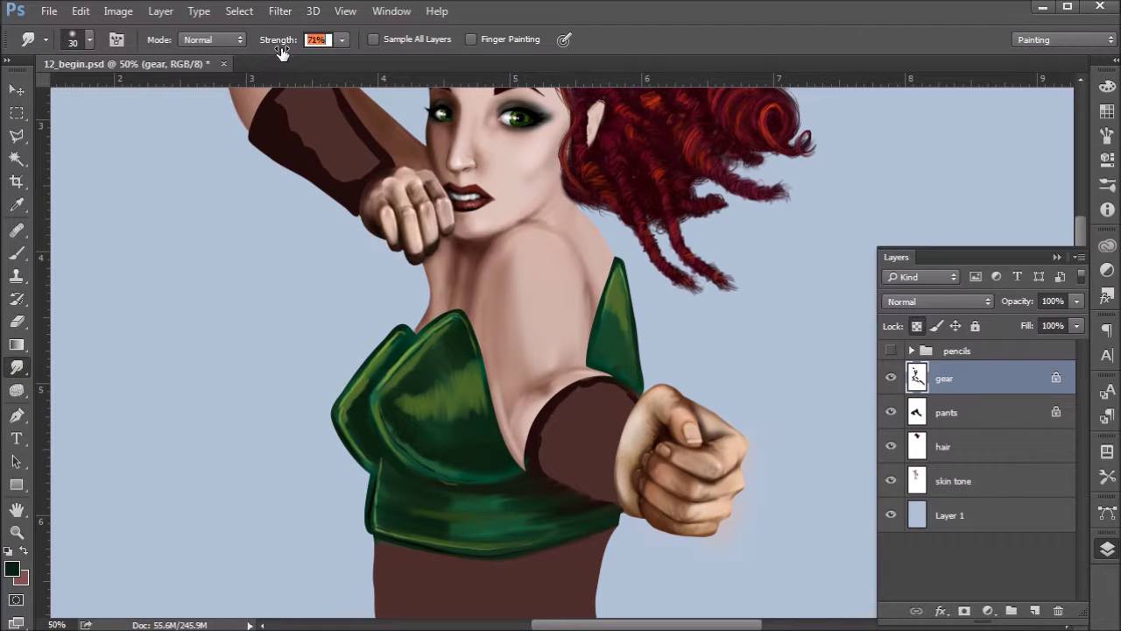
{"action": "left_click_drag", "start_coordinate": [282, 53], "coordinate": [280, 57]}
{"action": "left_click", "coordinate": [89, 39]}
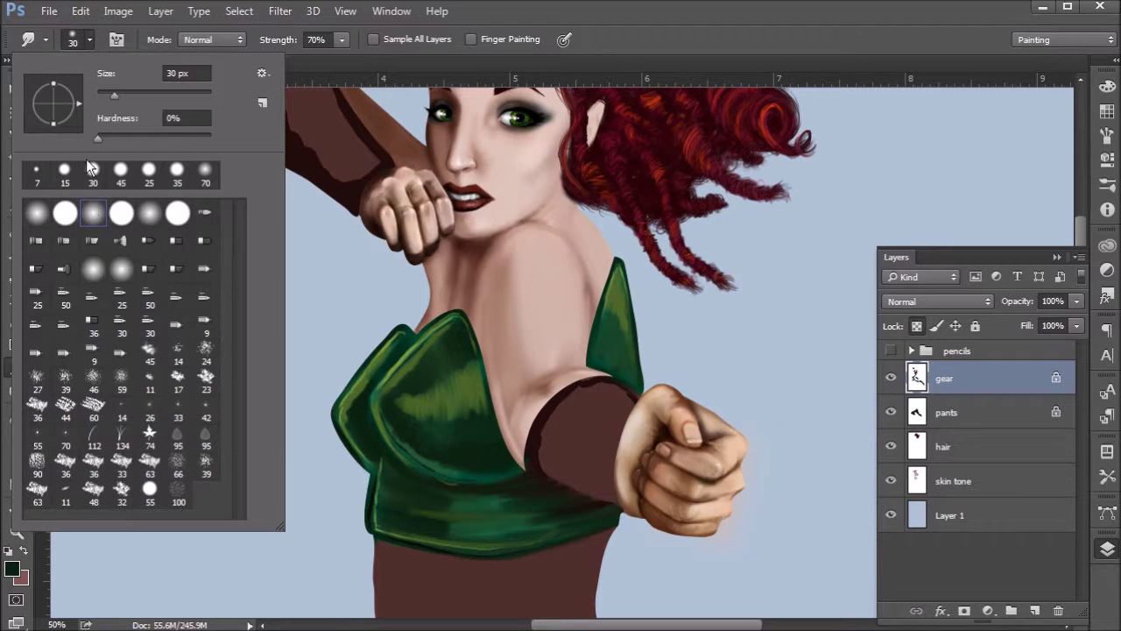
{"action": "left_click", "coordinate": [624, 73]}
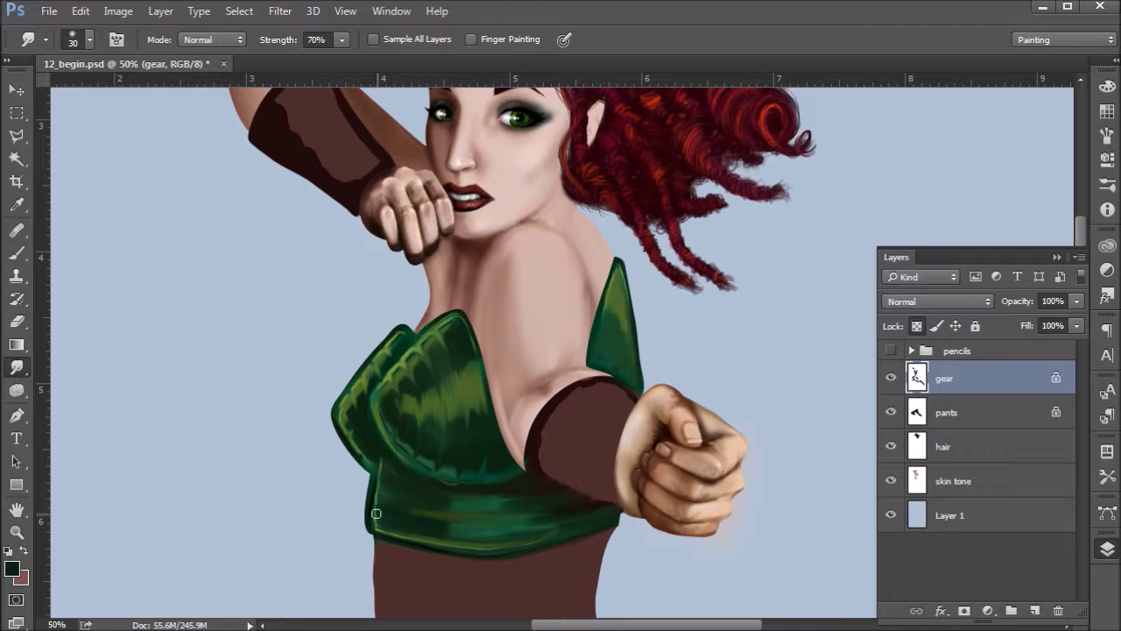
{"action": "left_click_drag", "start_coordinate": [373, 492], "coordinate": [482, 507]}
{"action": "left_click_drag", "start_coordinate": [374, 474], "coordinate": [486, 502]}
{"action": "left_click_drag", "start_coordinate": [370, 512], "coordinate": [484, 537]}
{"action": "mouse_move", "coordinate": [375, 497]}
{"action": "left_mouse_down"}
{"action": "mouse_move", "coordinate": [506, 518]}
{"action": "mouse_move", "coordinate": [391, 496]}
{"action": "mouse_move", "coordinate": [476, 506]}
{"action": "mouse_move", "coordinate": [385, 499]}
{"action": "mouse_move", "coordinate": [465, 511]}
{"action": "mouse_move", "coordinate": [369, 514]}
{"action": "mouse_move", "coordinate": [539, 522]}
{"action": "mouse_move", "coordinate": [384, 512]}
{"action": "mouse_move", "coordinate": [522, 525]}
{"action": "left_mouse_up"}
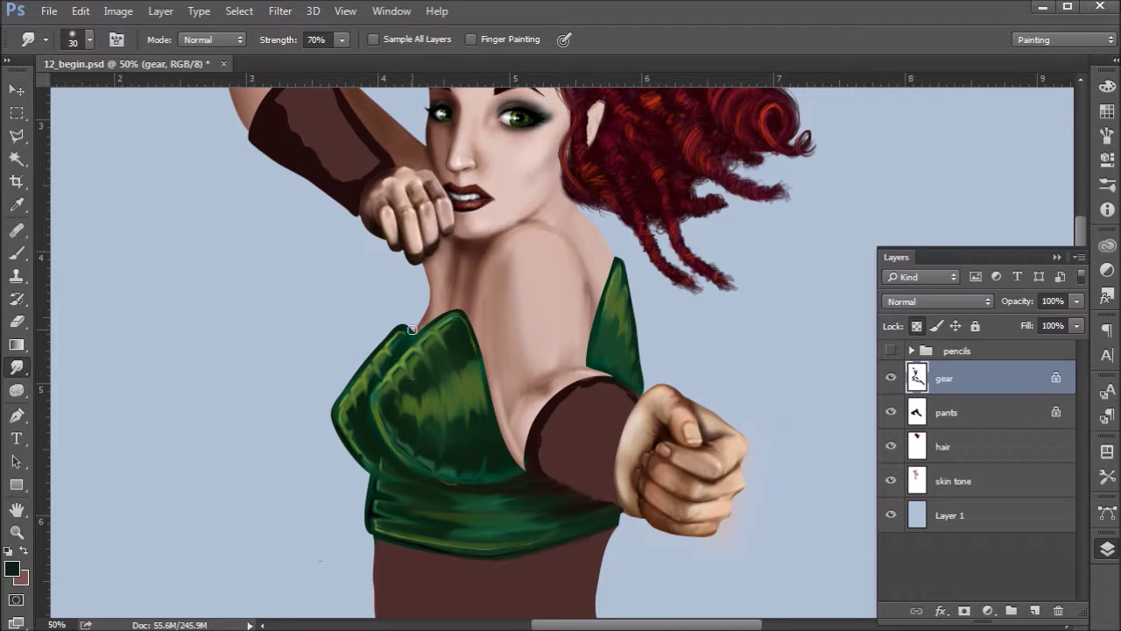
- Paint thin dark-green creases down the near cup with the Brush tool in Multiply mode at 63% flow
{"action": "left_click", "coordinate": [15, 252]}
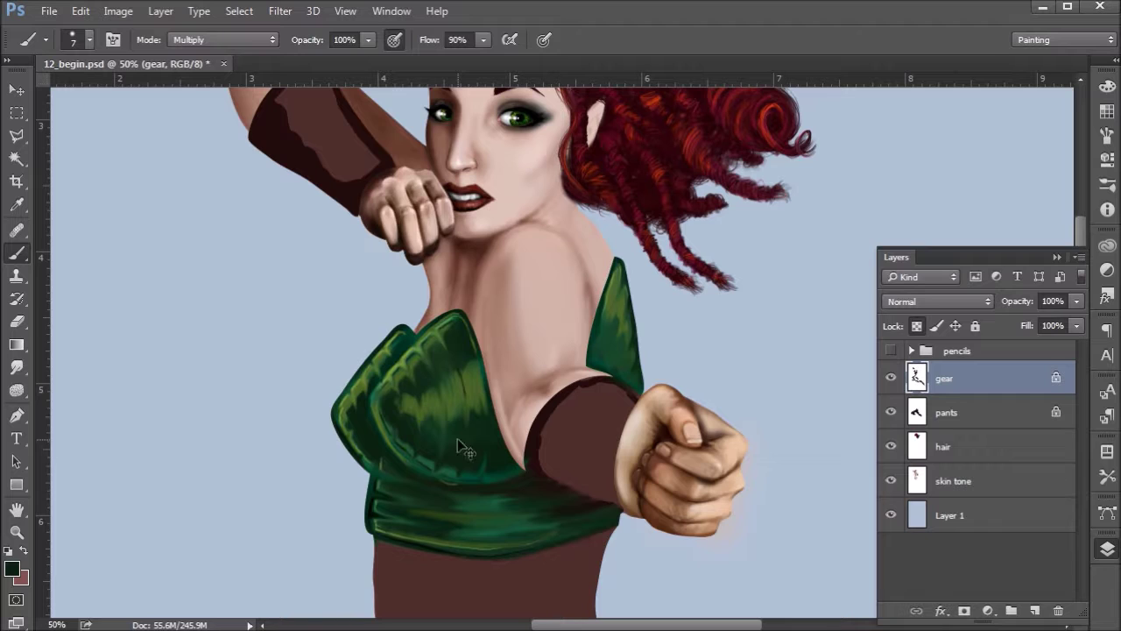
{"action": "left_click_drag", "start_coordinate": [428, 40], "coordinate": [404, 73]}
{"action": "left_click_drag", "start_coordinate": [417, 399], "coordinate": [422, 424]}
- Sample the olive green #476426 from the top, set the brush mode to Screen and paint thin highlights between the folds of the lower band
{"action": "key", "text": "x"}
{"action": "left_click", "coordinate": [12, 568]}
{"action": "left_click", "coordinate": [418, 350]}
{"action": "left_click_drag", "start_coordinate": [417, 350], "coordinate": [442, 404]}
{"action": "left_click", "coordinate": [1068, 238]}
{"action": "key", "text": "b"}
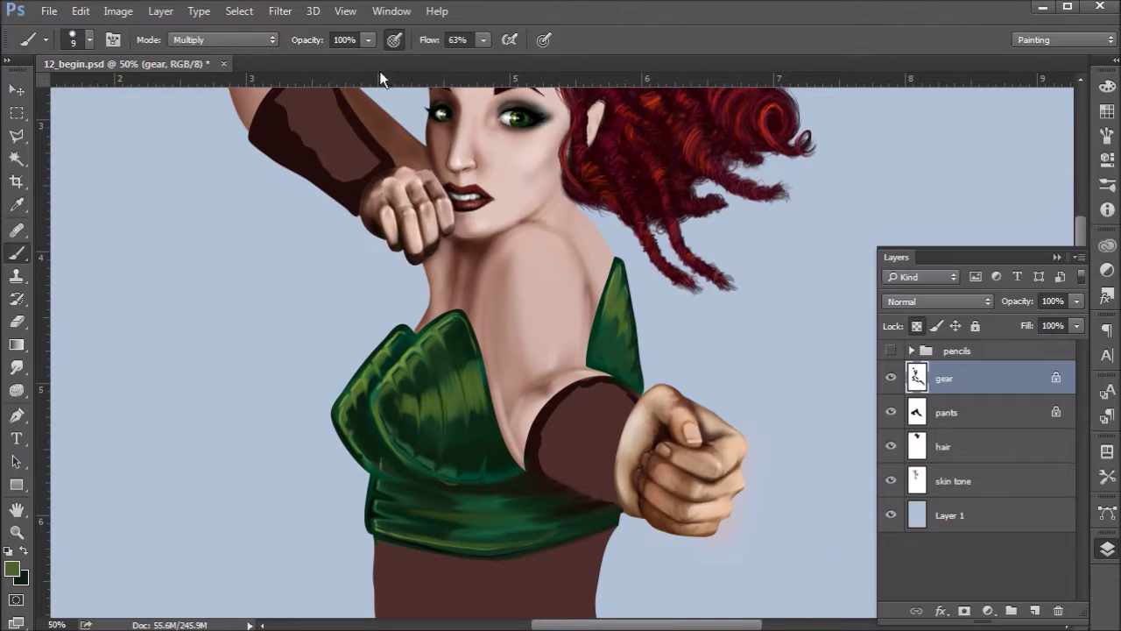
{"action": "left_click", "coordinate": [232, 36]}
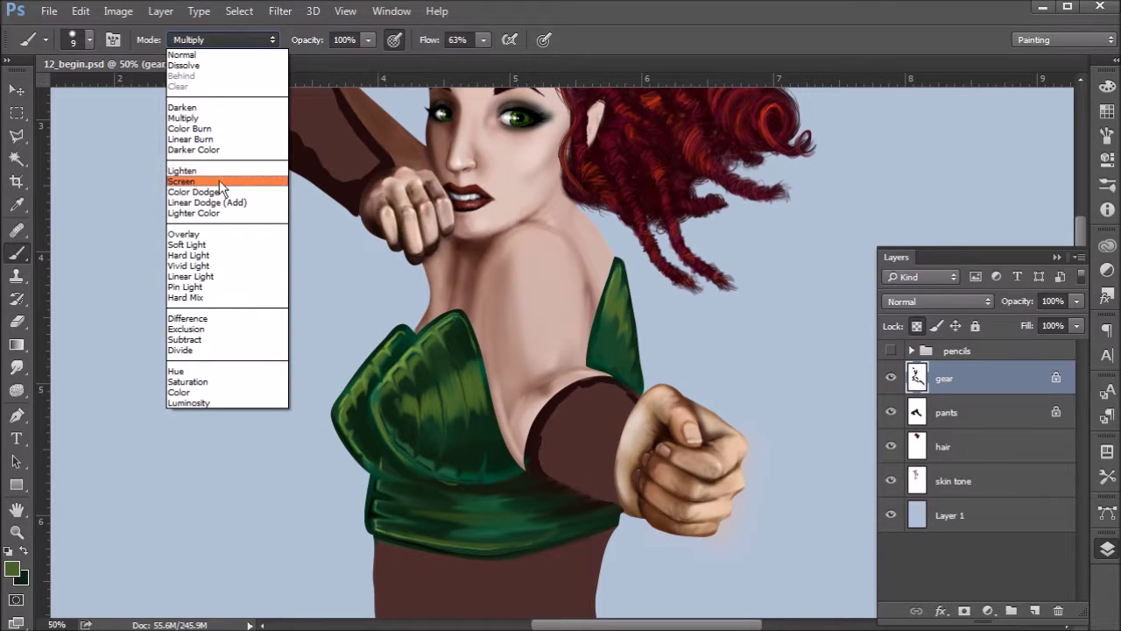
{"action": "left_click", "coordinate": [219, 181]}
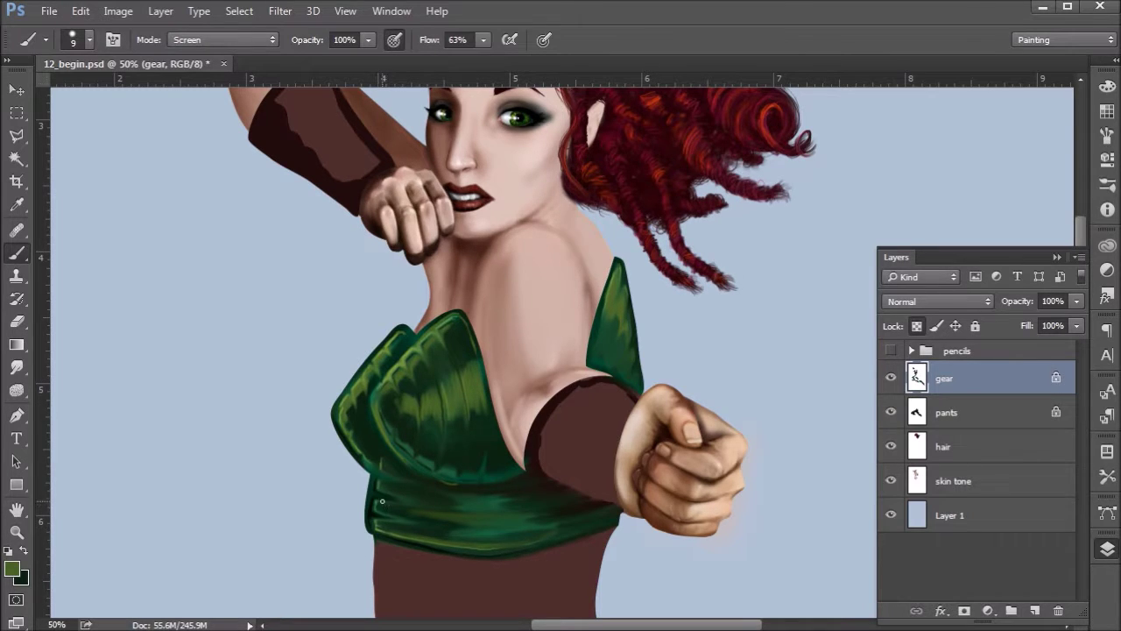
{"action": "left_click_drag", "start_coordinate": [378, 513], "coordinate": [446, 522]}
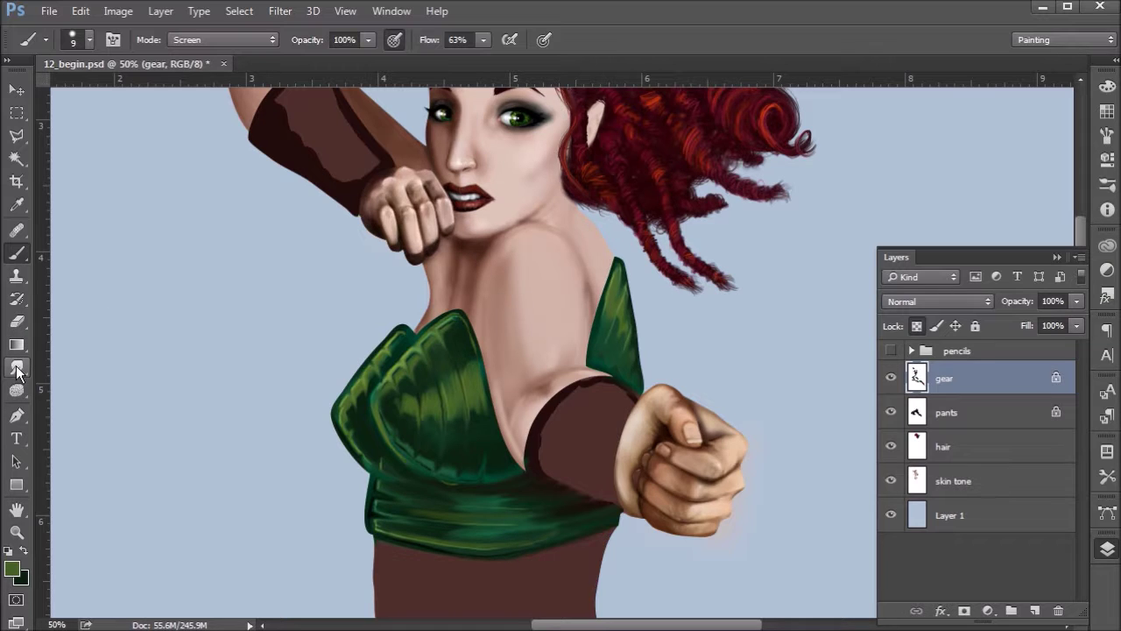
- Choose a brighter light green as the foreground color and dab small highlight spots across the near cup
{"action": "left_click", "coordinate": [12, 569]}
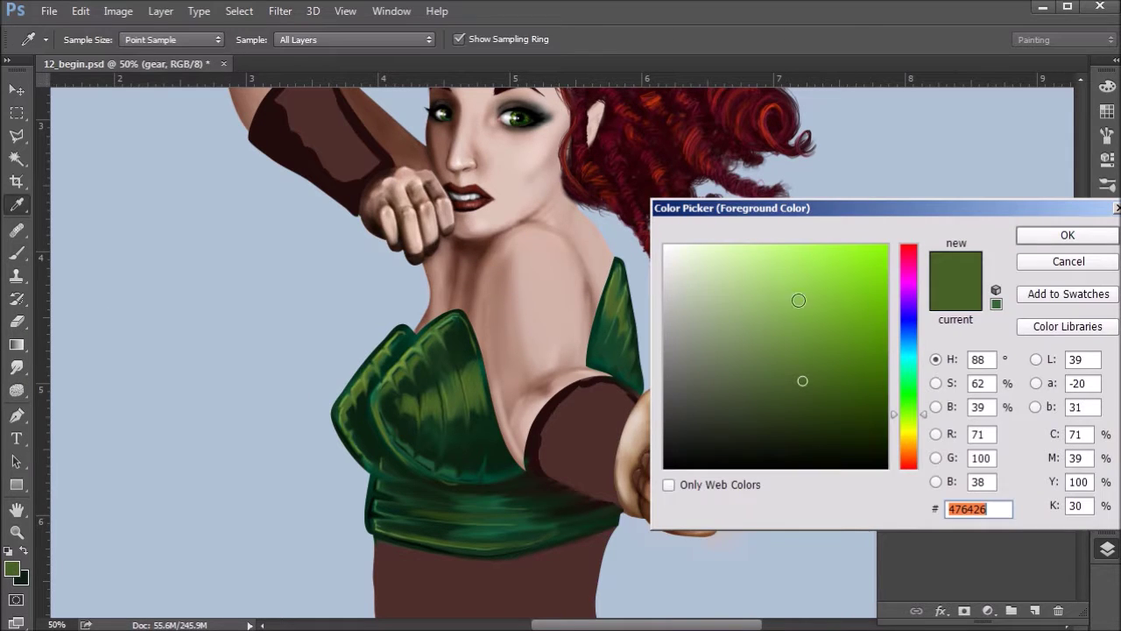
{"action": "left_click", "coordinate": [785, 304]}
{"action": "left_click", "coordinate": [1086, 236]}
{"action": "key", "text": "b"}
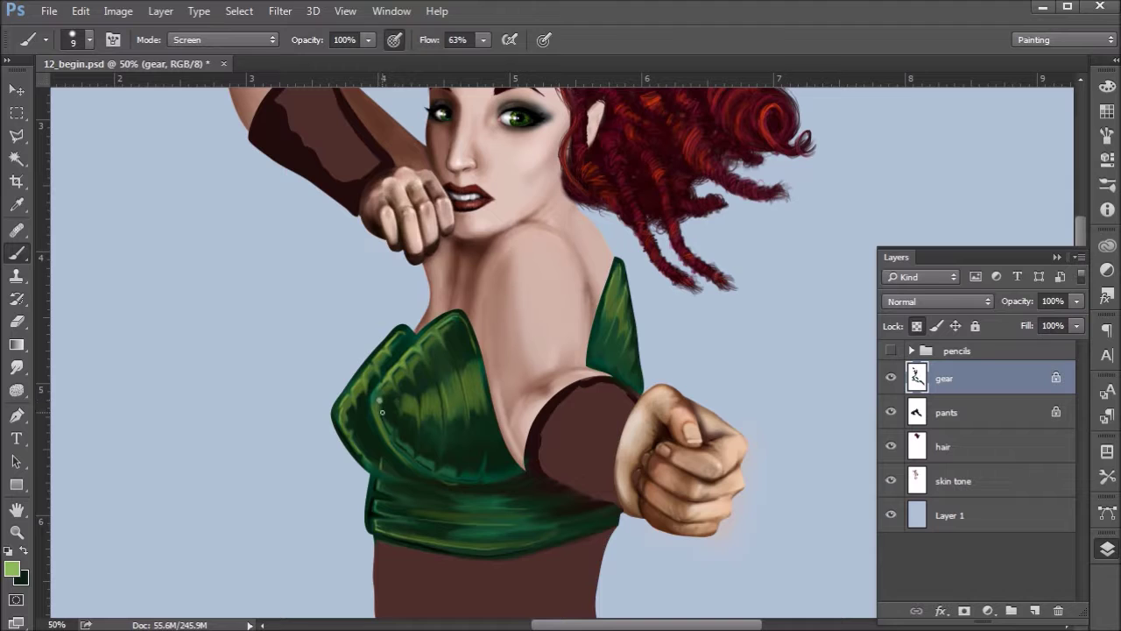
{"action": "left_click", "coordinate": [454, 391]}
- Smudge the light-green dabs on the near cup into the surrounding folds at 70% strength
{"action": "left_click", "coordinate": [16, 367]}
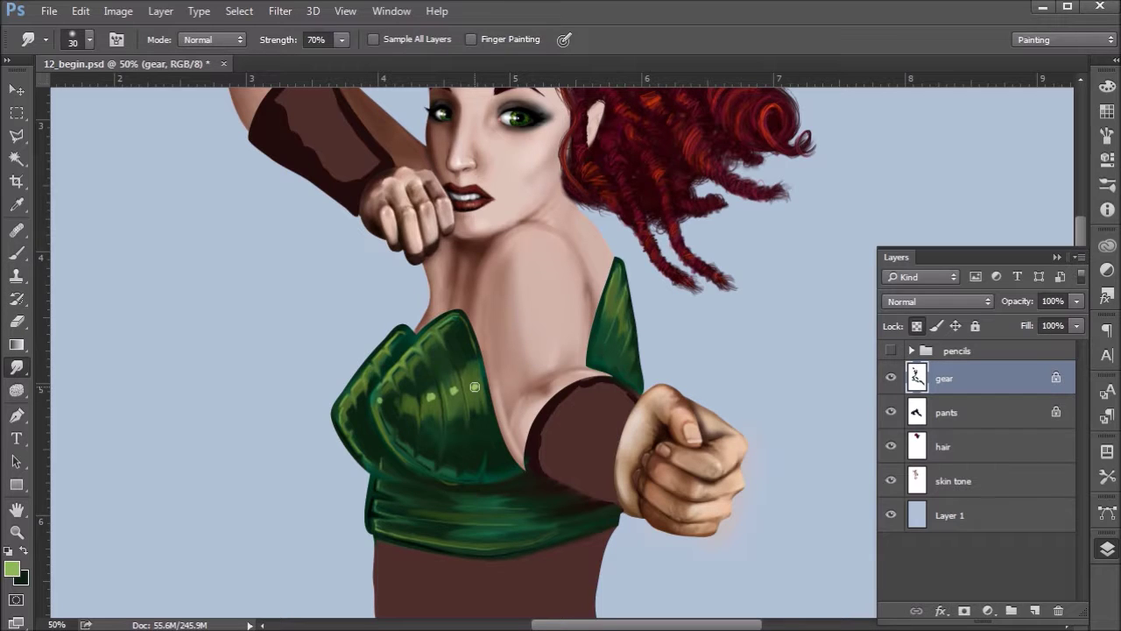
{"action": "mouse_move", "coordinate": [476, 392]}
{"action": "left_mouse_down"}
{"action": "mouse_move", "coordinate": [449, 389]}
{"action": "mouse_move", "coordinate": [457, 405]}
{"action": "mouse_move", "coordinate": [452, 367]}
{"action": "mouse_move", "coordinate": [432, 401]}
{"action": "mouse_move", "coordinate": [439, 356]}
{"action": "mouse_move", "coordinate": [389, 447]}
{"action": "left_mouse_up"}
{"action": "key", "text": "ctrl+minus"}
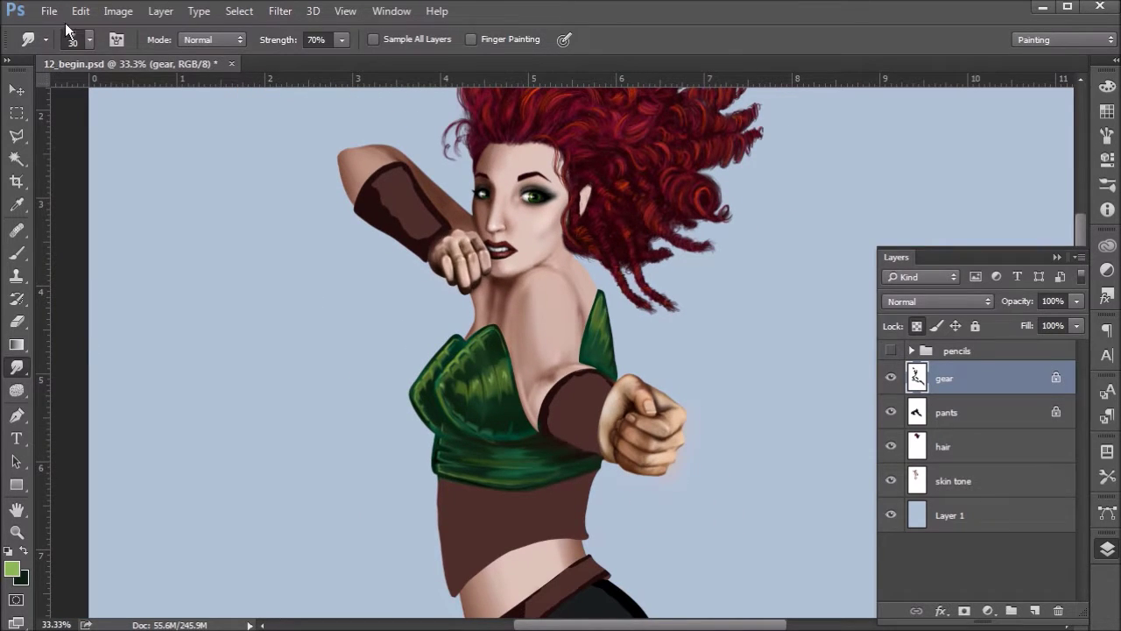
- Switch to the regular Brush tool and load the soft 80 px tool preset with 7% flow
{"action": "left_click", "coordinate": [33, 40]}
{"action": "left_click", "coordinate": [88, 40]}
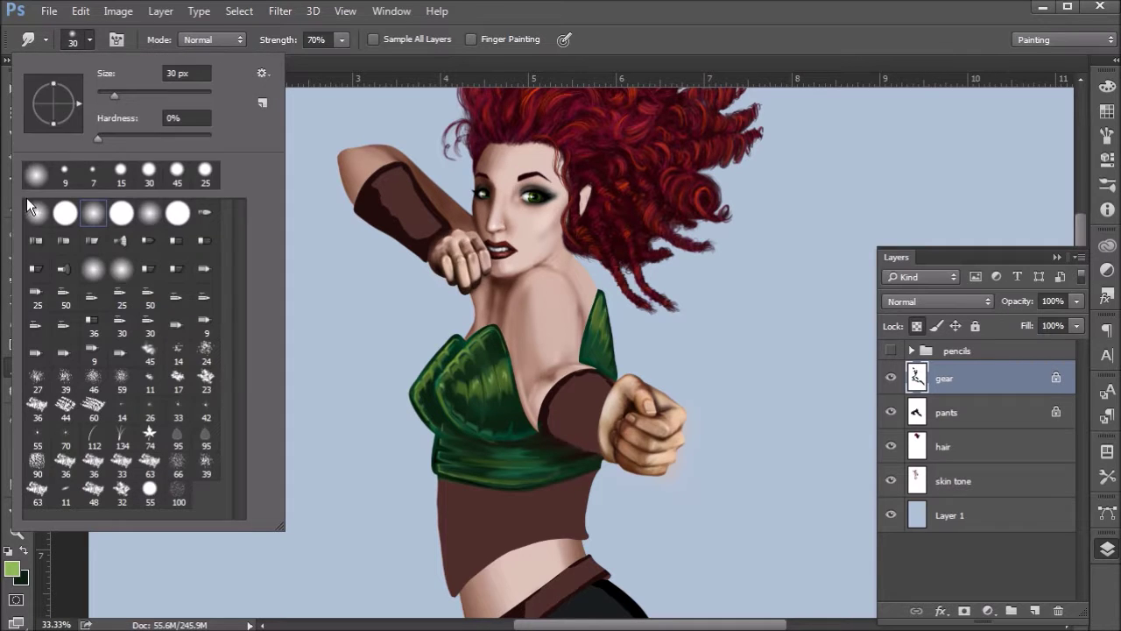
{"action": "left_click", "coordinate": [90, 39]}
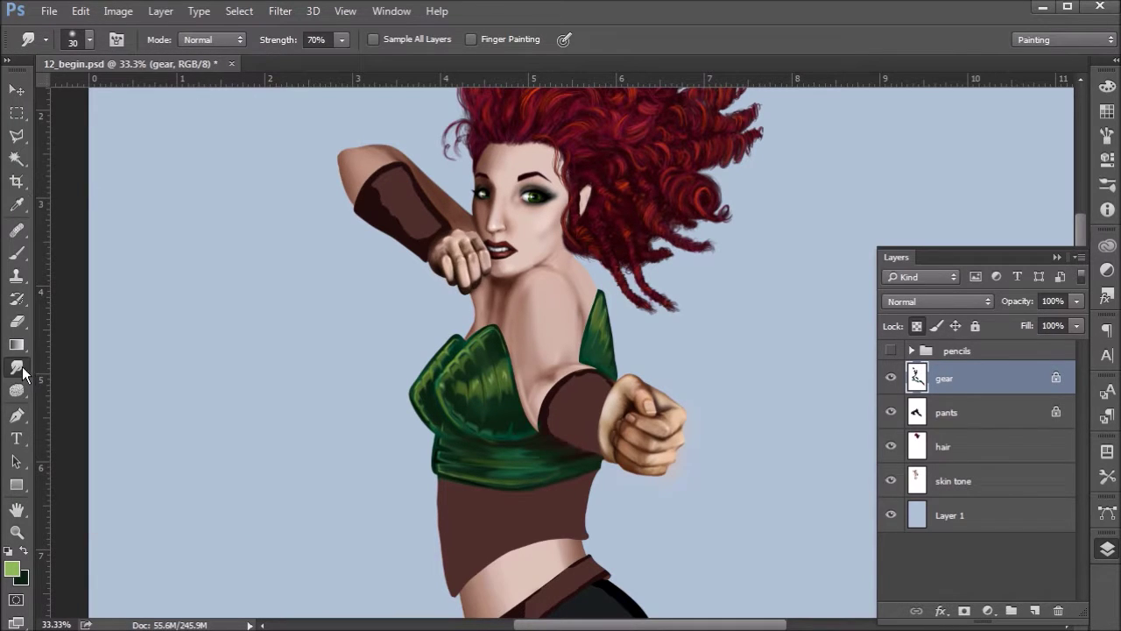
{"action": "left_click", "coordinate": [18, 253]}
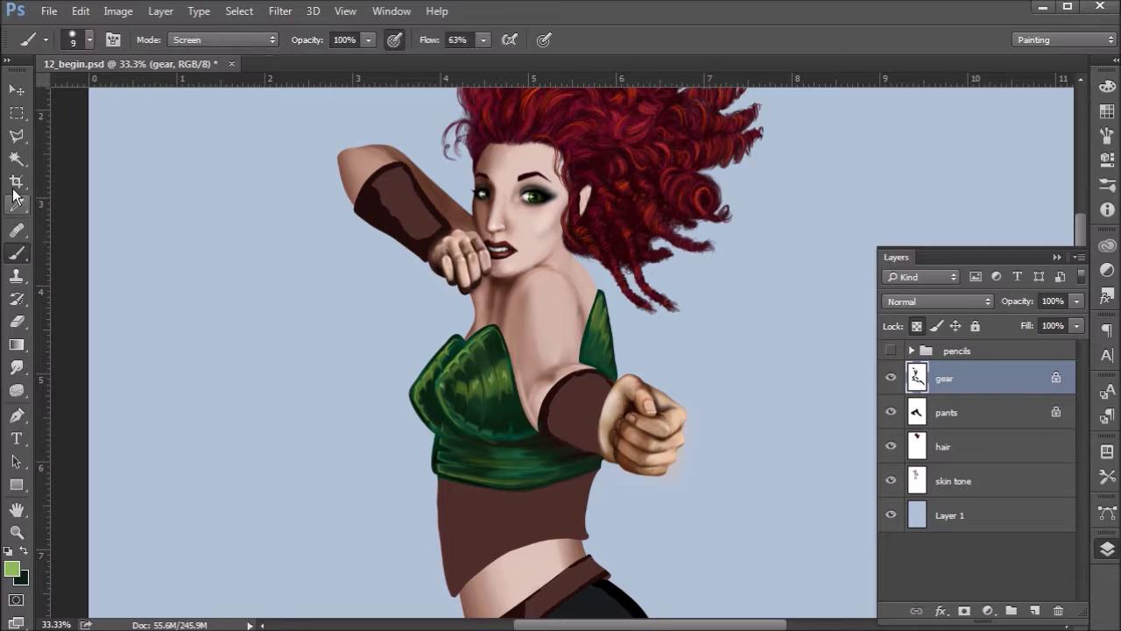
{"action": "right_click", "coordinate": [20, 255]}
{"action": "left_click", "coordinate": [70, 249]}
{"action": "left_click", "coordinate": [48, 39]}
{"action": "left_click", "coordinate": [81, 201]}
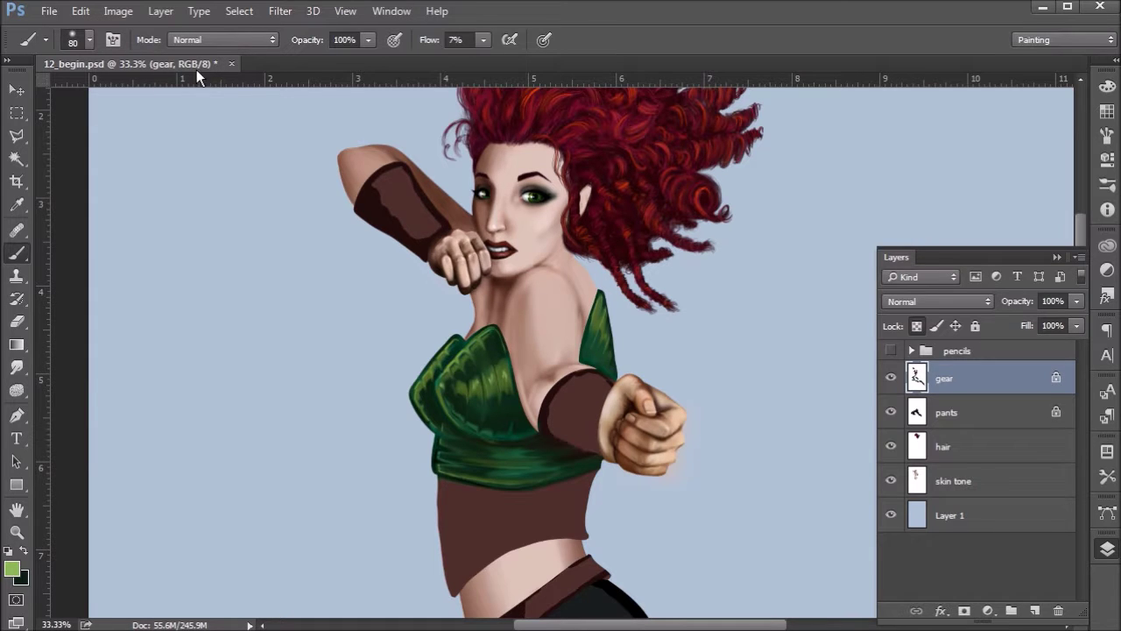
- Set the foreground to the very dark green #021207, switch the brush to Multiply and softly shade the near cup's underside and the lower band
{"action": "key", "text": "x"}
{"action": "left_click", "coordinate": [13, 567]}
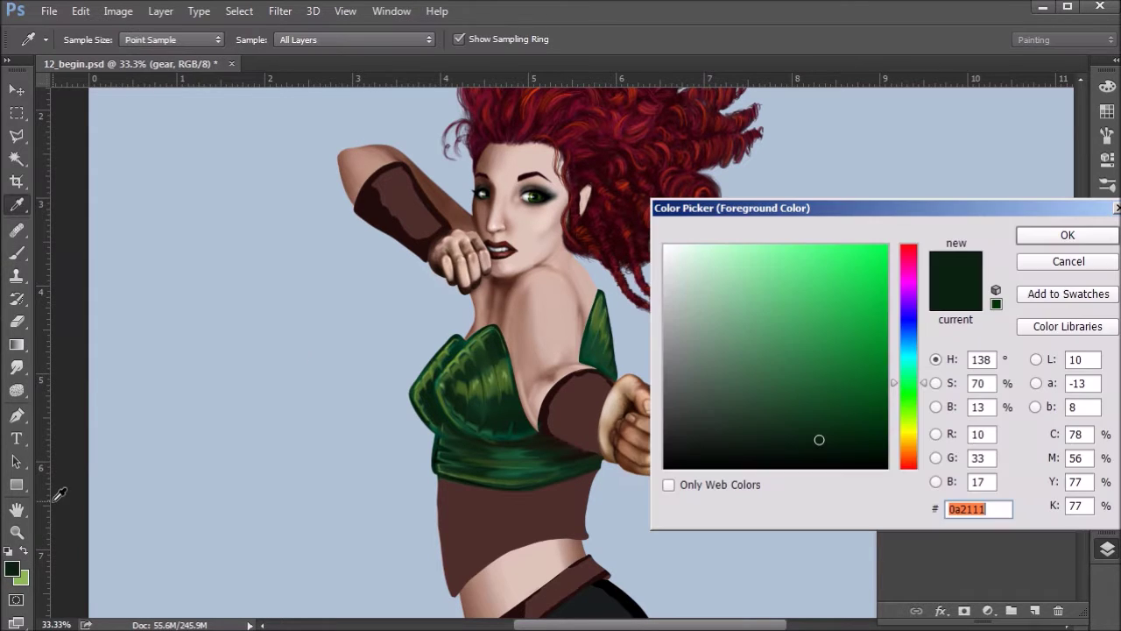
{"action": "left_click_drag", "start_coordinate": [783, 426], "coordinate": [858, 453]}
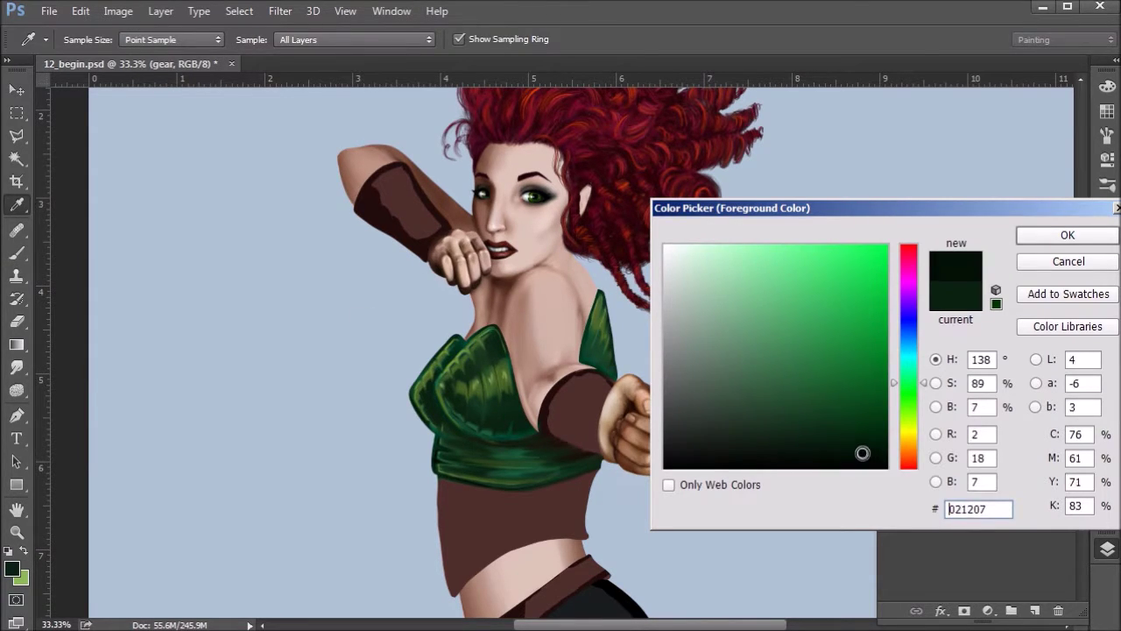
{"action": "left_click", "coordinate": [1062, 237]}
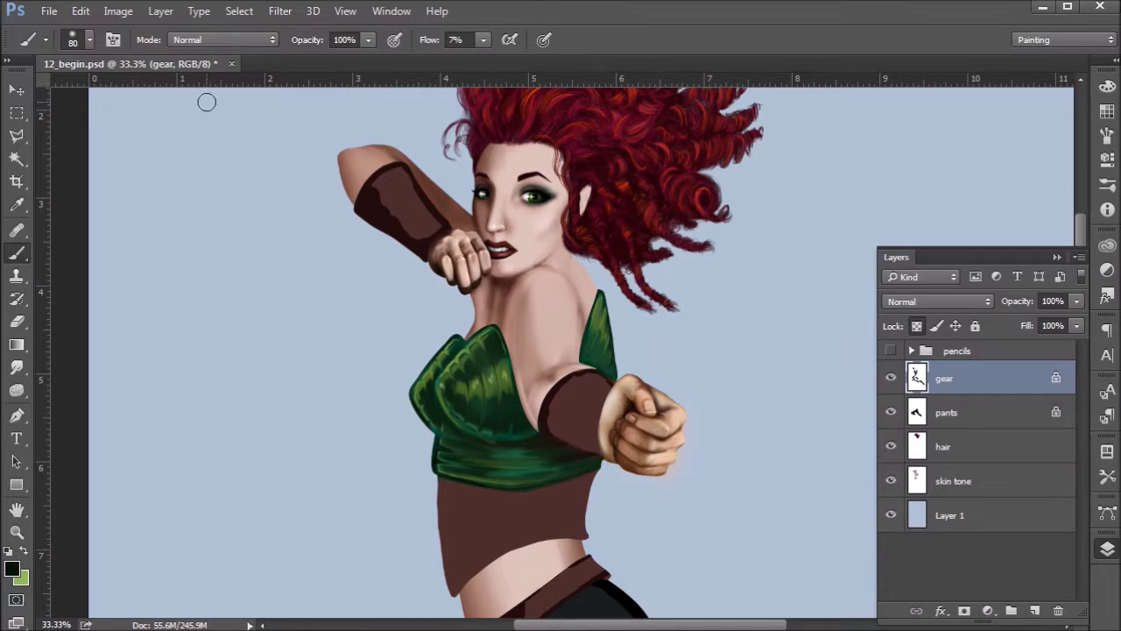
{"action": "left_click", "coordinate": [215, 36]}
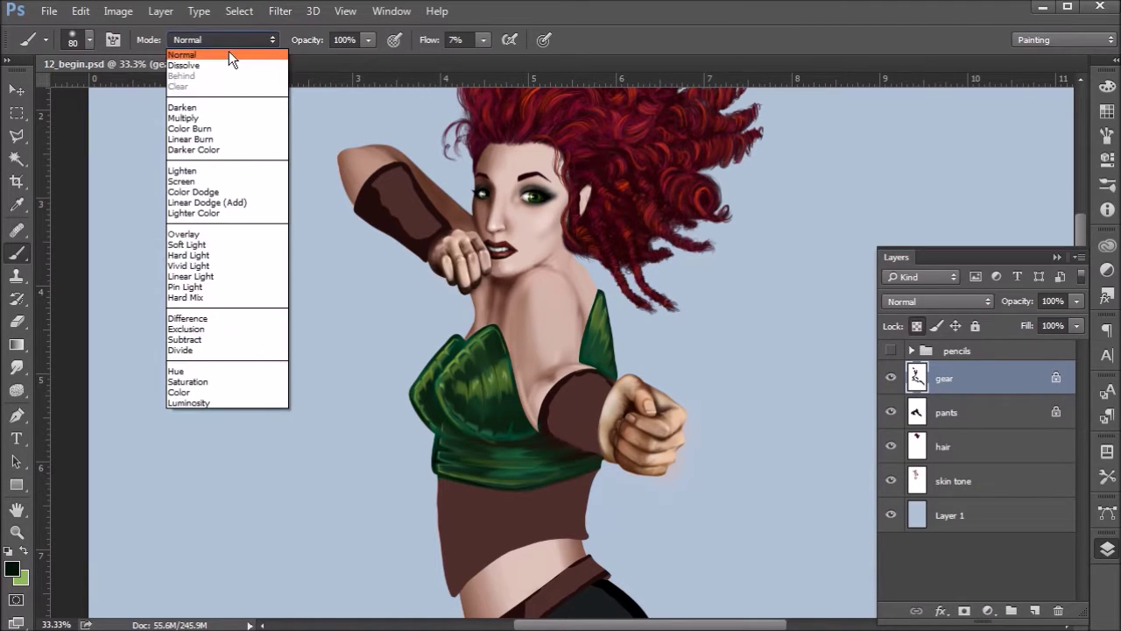
{"action": "left_click", "coordinate": [224, 117]}
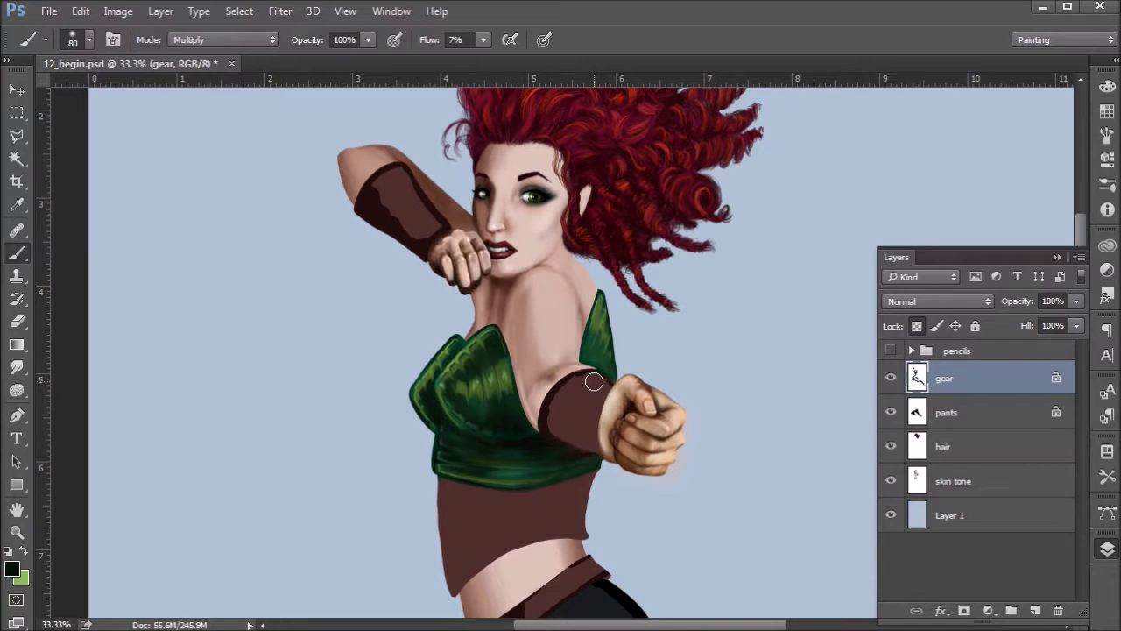
{"action": "scroll", "coordinate": [517, 399], "scroll_direction": "down", "scroll_amount": 3}
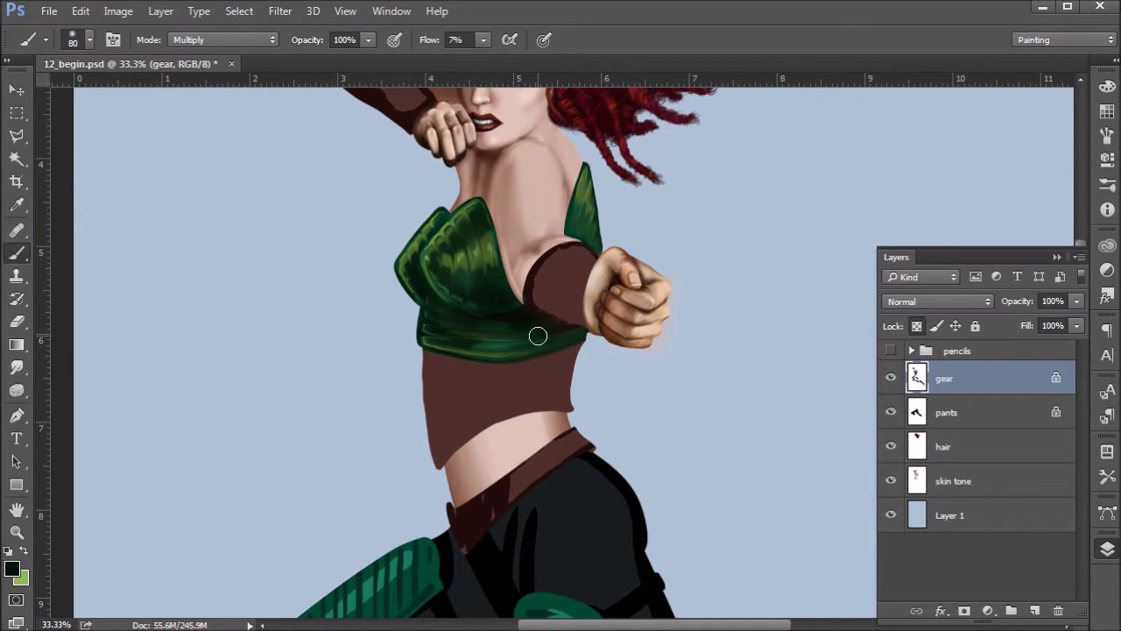
{"action": "left_click_drag", "start_coordinate": [533, 412], "coordinate": [649, 198]}
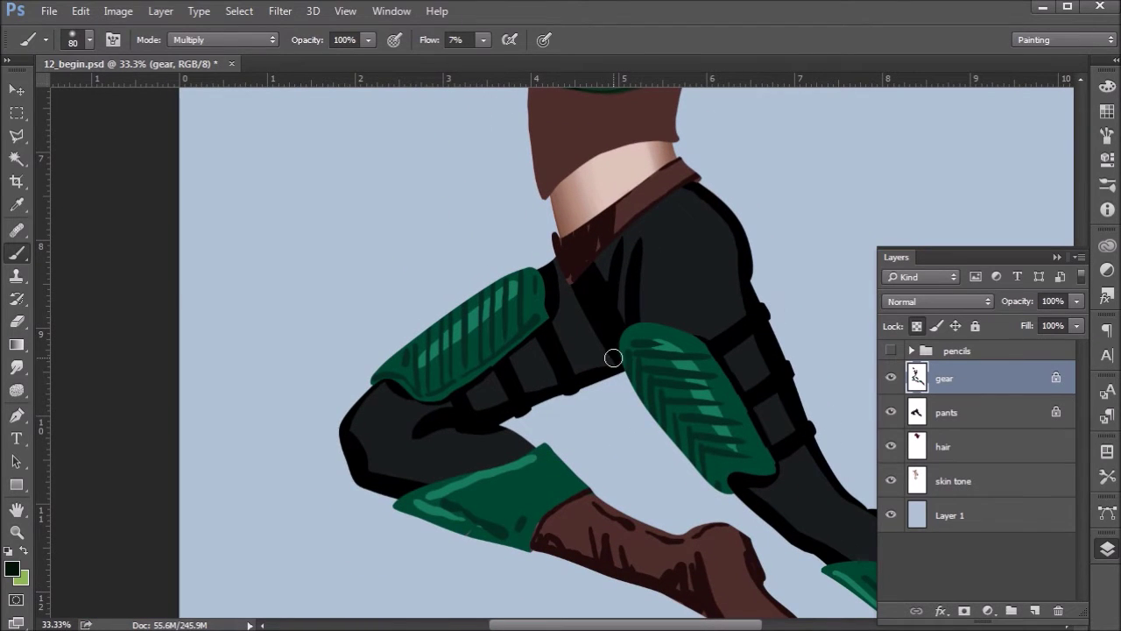
{"action": "mouse_move", "coordinate": [675, 405]}
{"action": "left_mouse_down"}
{"action": "mouse_move", "coordinate": [531, 395]}
{"action": "mouse_move", "coordinate": [591, 389]}
{"action": "mouse_move", "coordinate": [531, 483]}
{"action": "mouse_move", "coordinate": [583, 365]}
{"action": "mouse_move", "coordinate": [608, 353]}
{"action": "mouse_move", "coordinate": [595, 296]}
{"action": "mouse_move", "coordinate": [607, 406]}
{"action": "mouse_move", "coordinate": [639, 402]}
{"action": "left_mouse_up"}
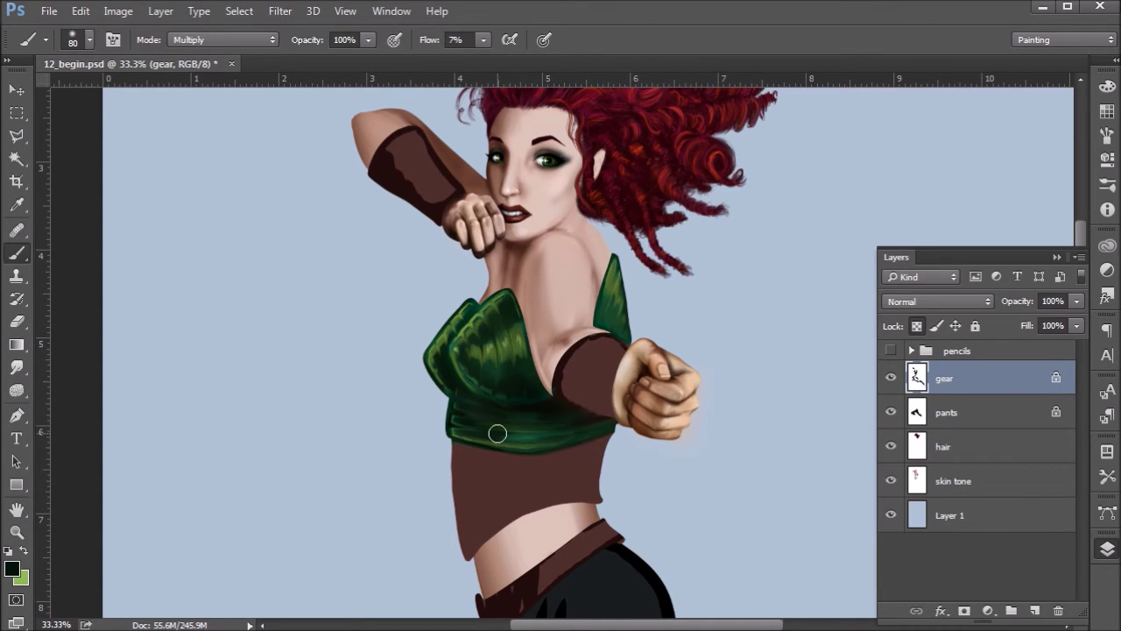
{"action": "key", "text": "ctrl+minus"}
{"action": "key", "text": "ctrl+minus"}
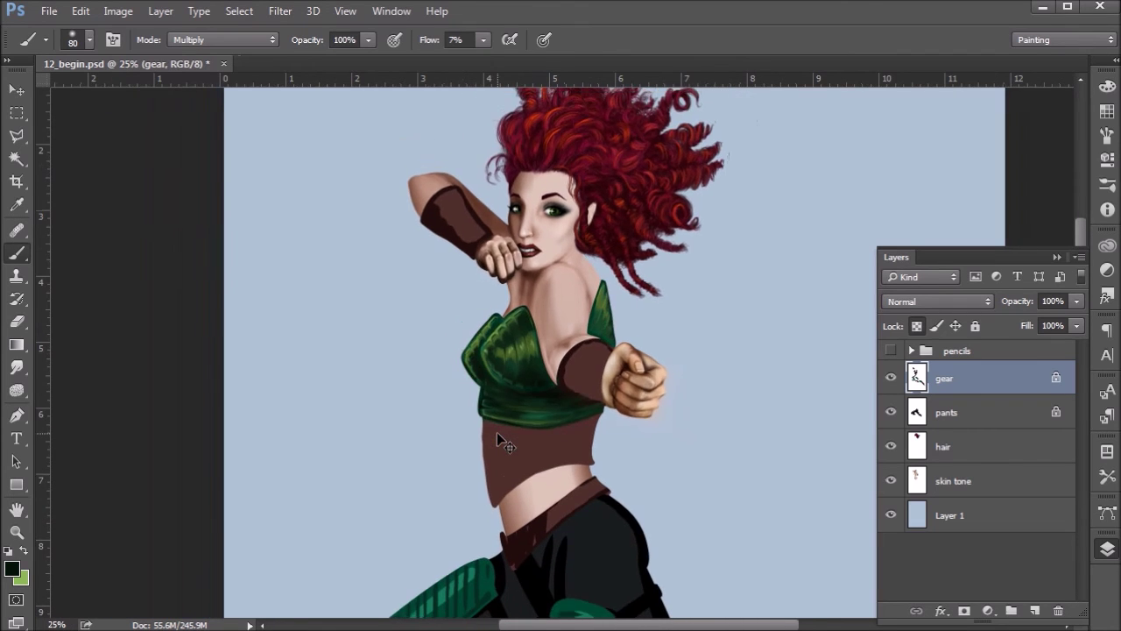